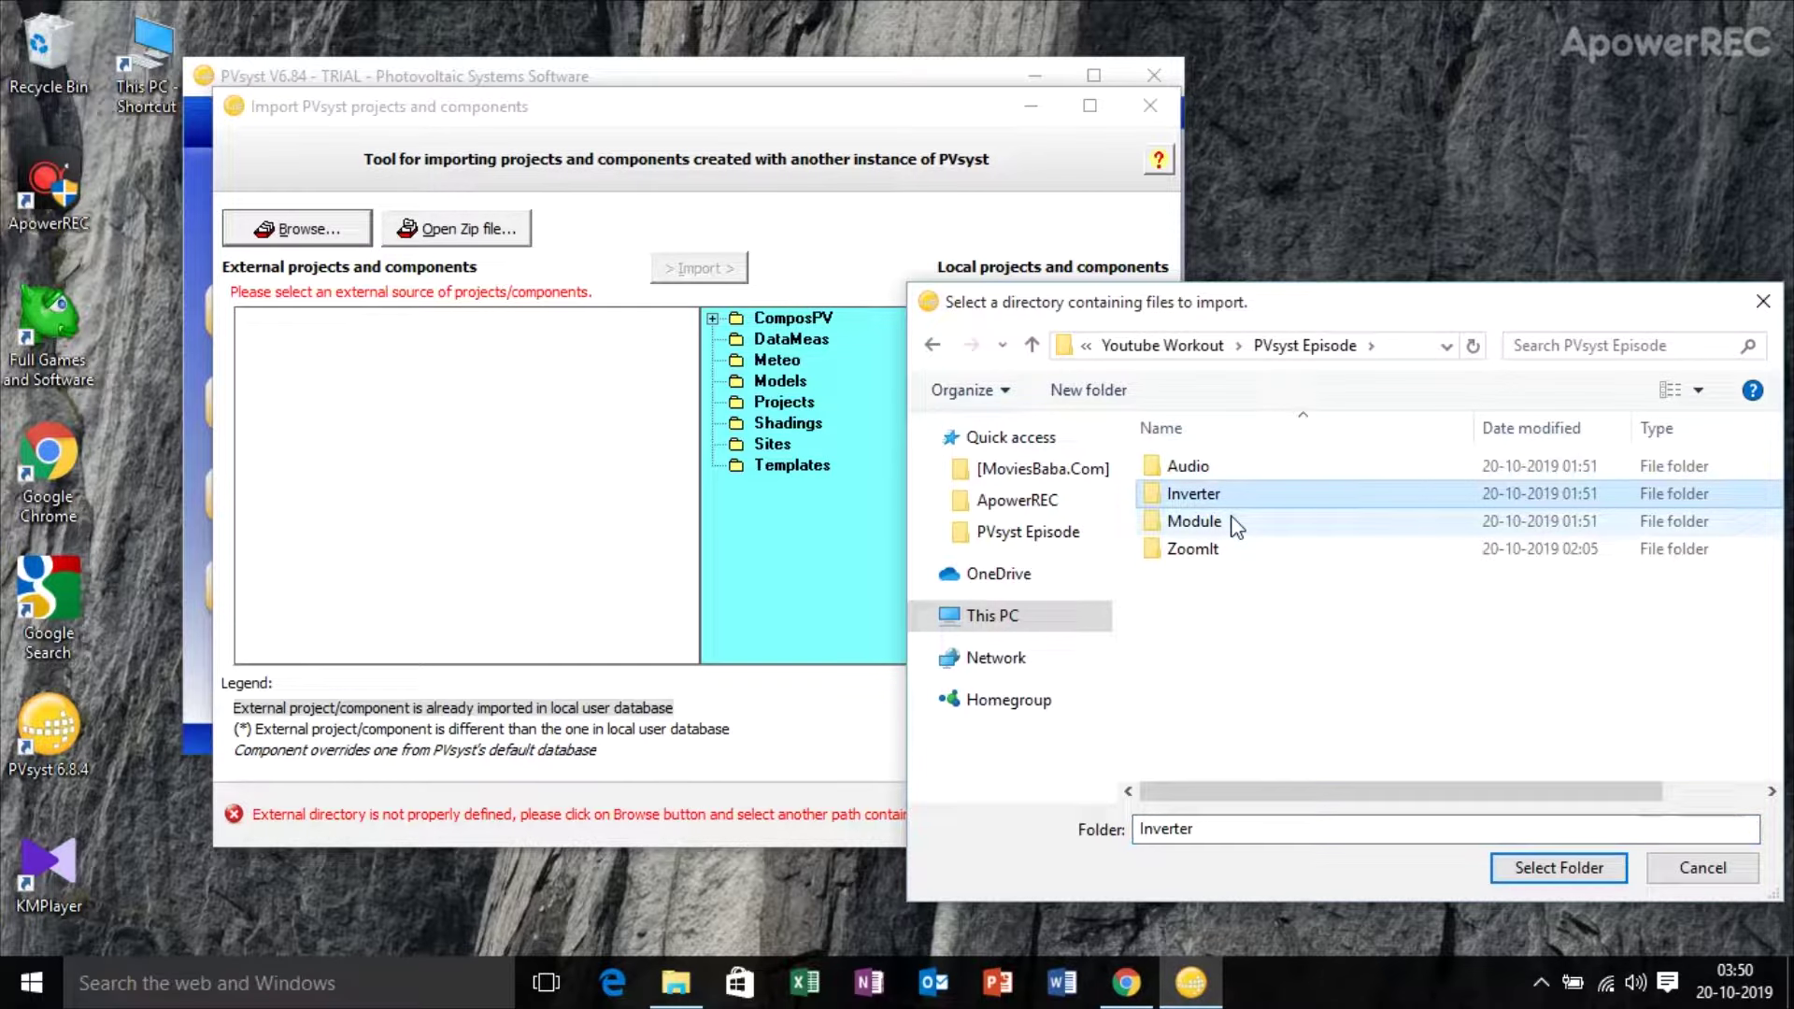
- Load the Inverter folder as the external source and import the inverter file Fronius_ECO 25_0_3_S_OND.OND from ComposPV > Inverters
left_click(1532, 871)
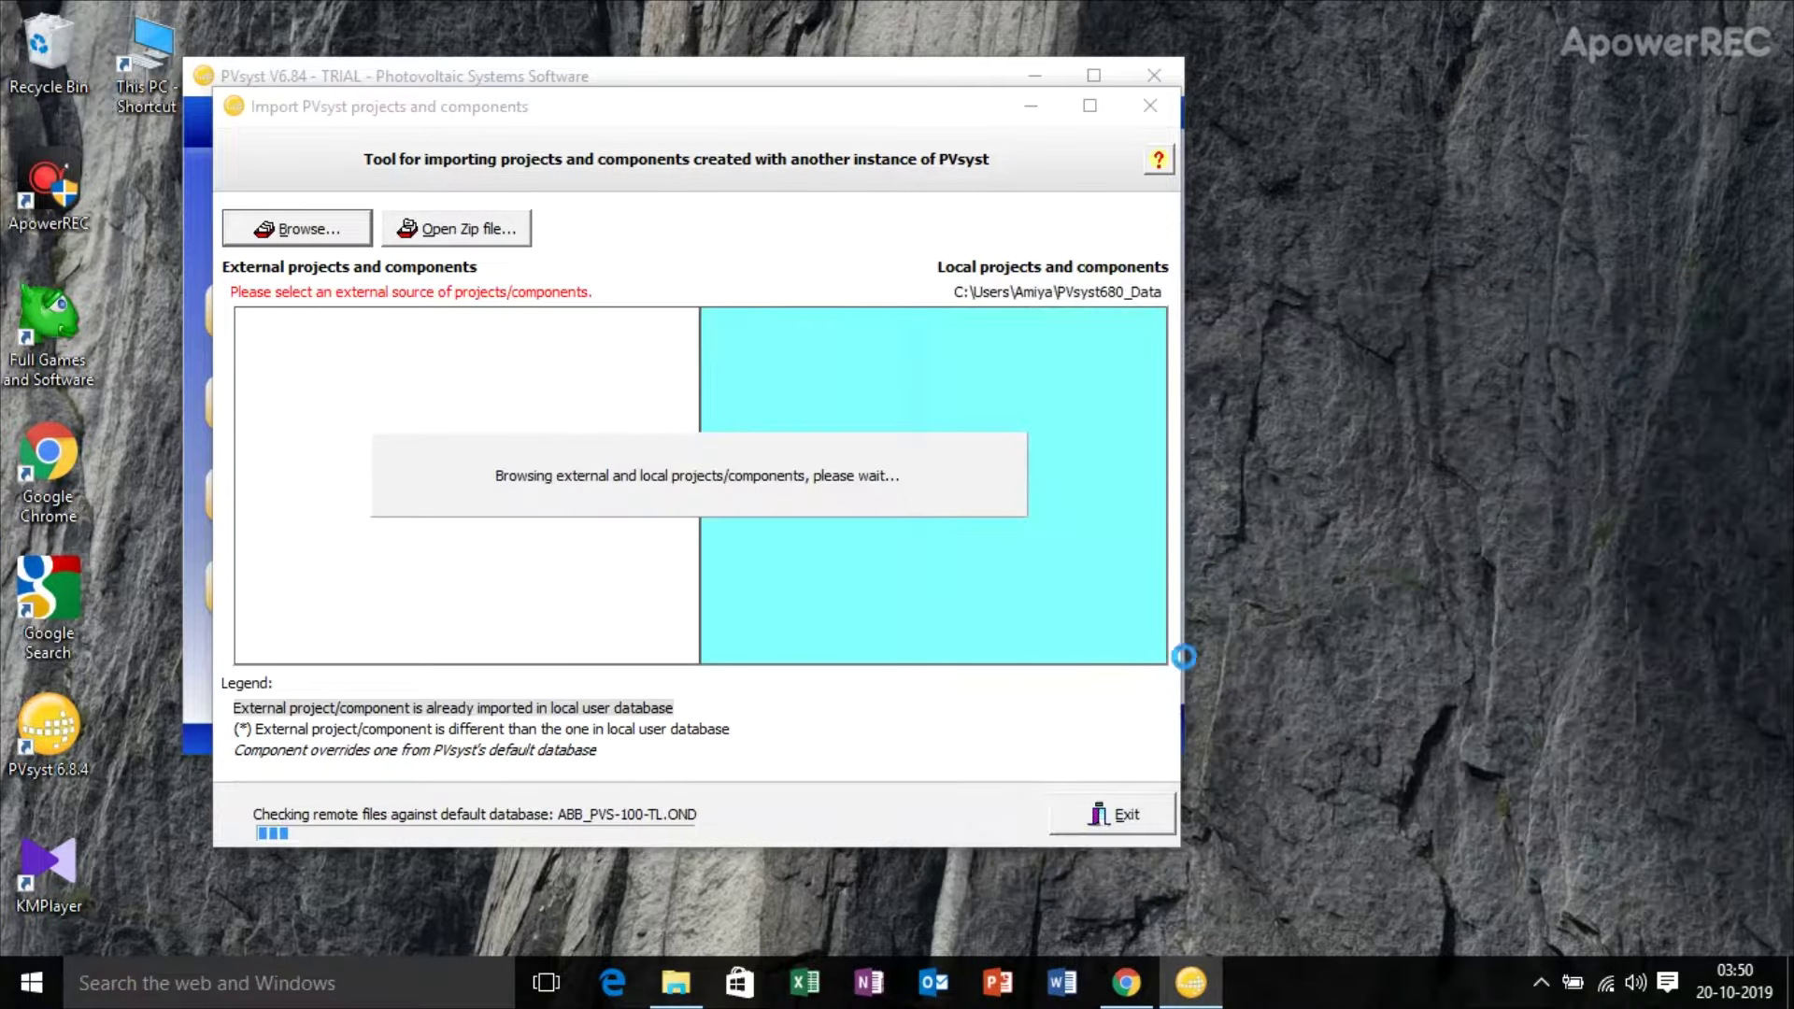
double_click(327, 318)
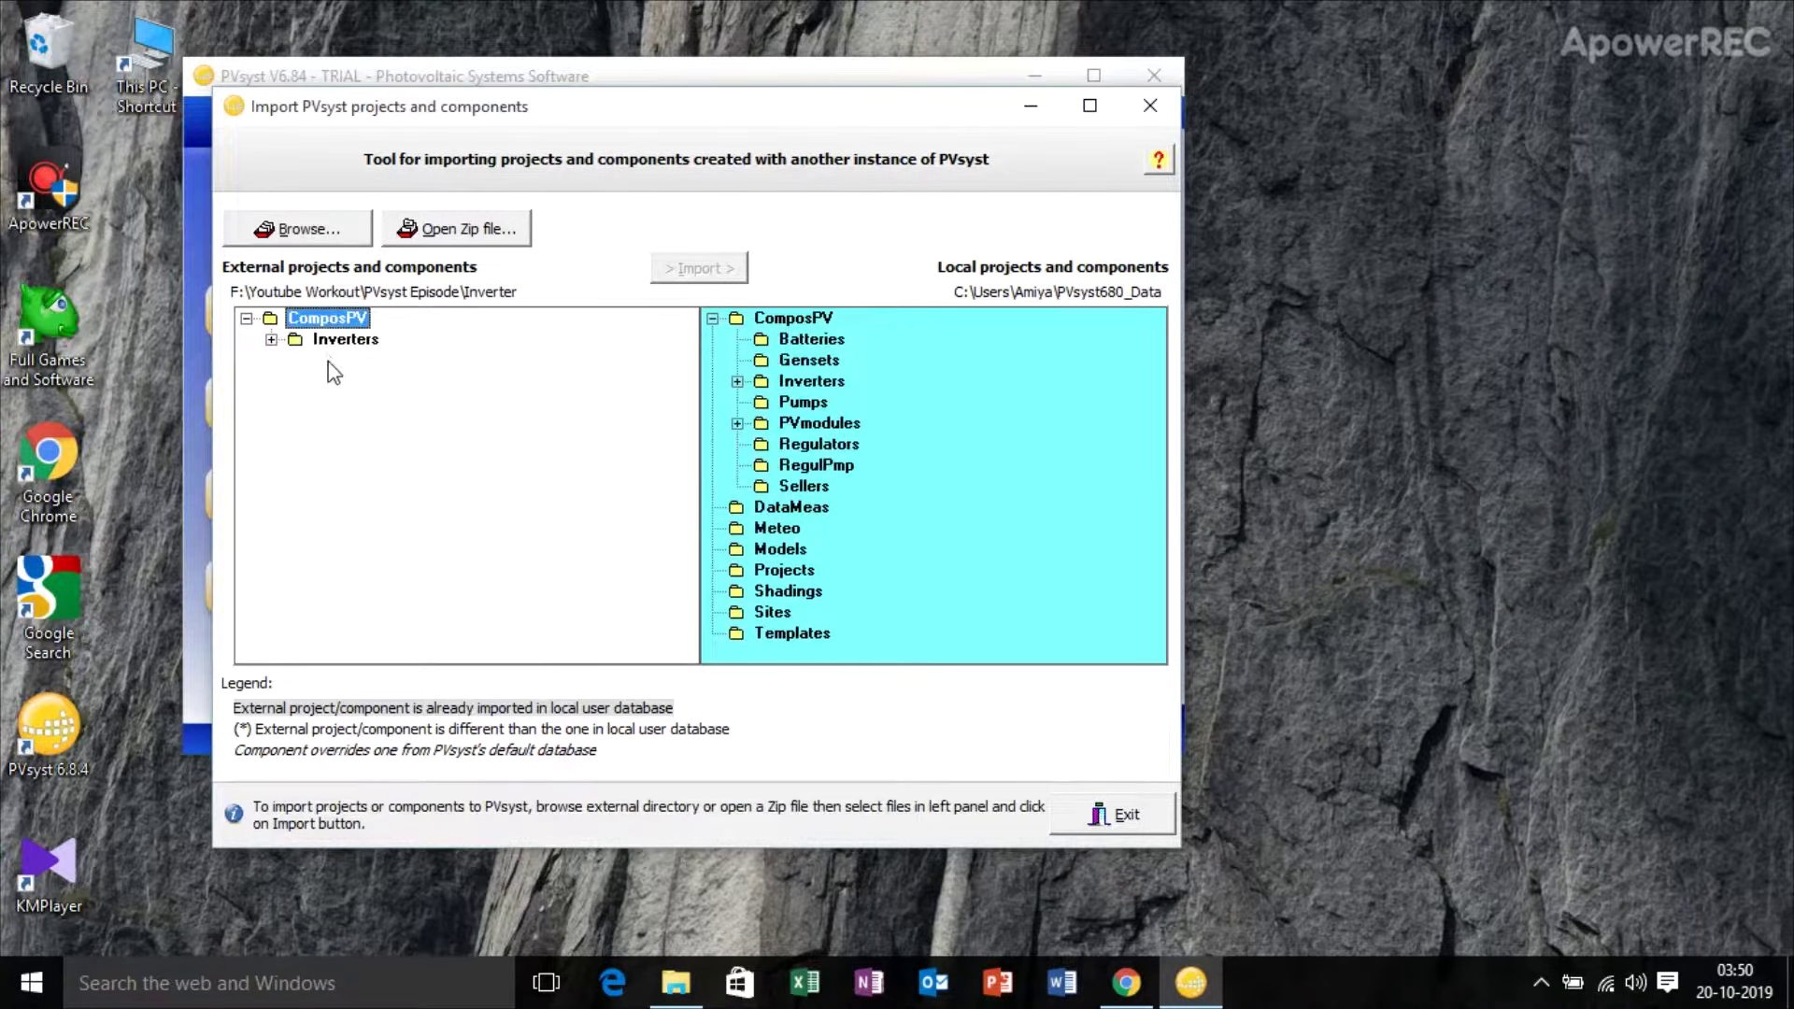
double_click(343, 340)
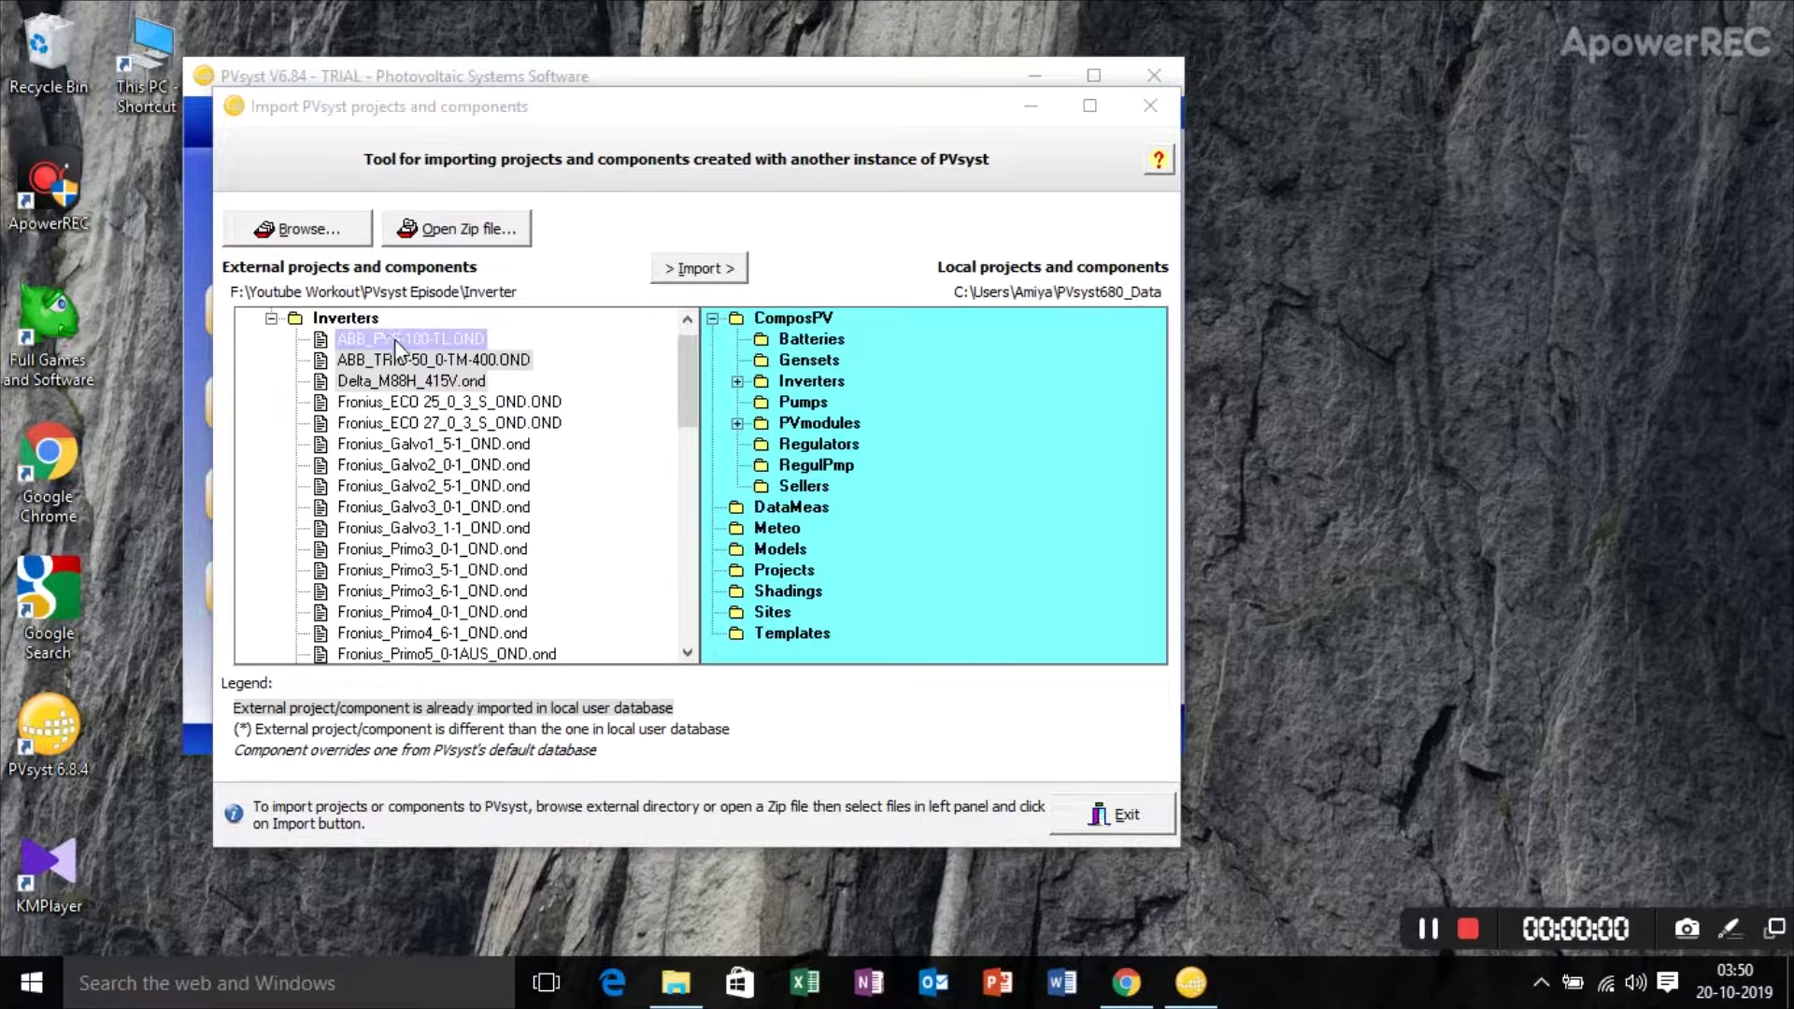
left_click(523, 402)
left_click(669, 271)
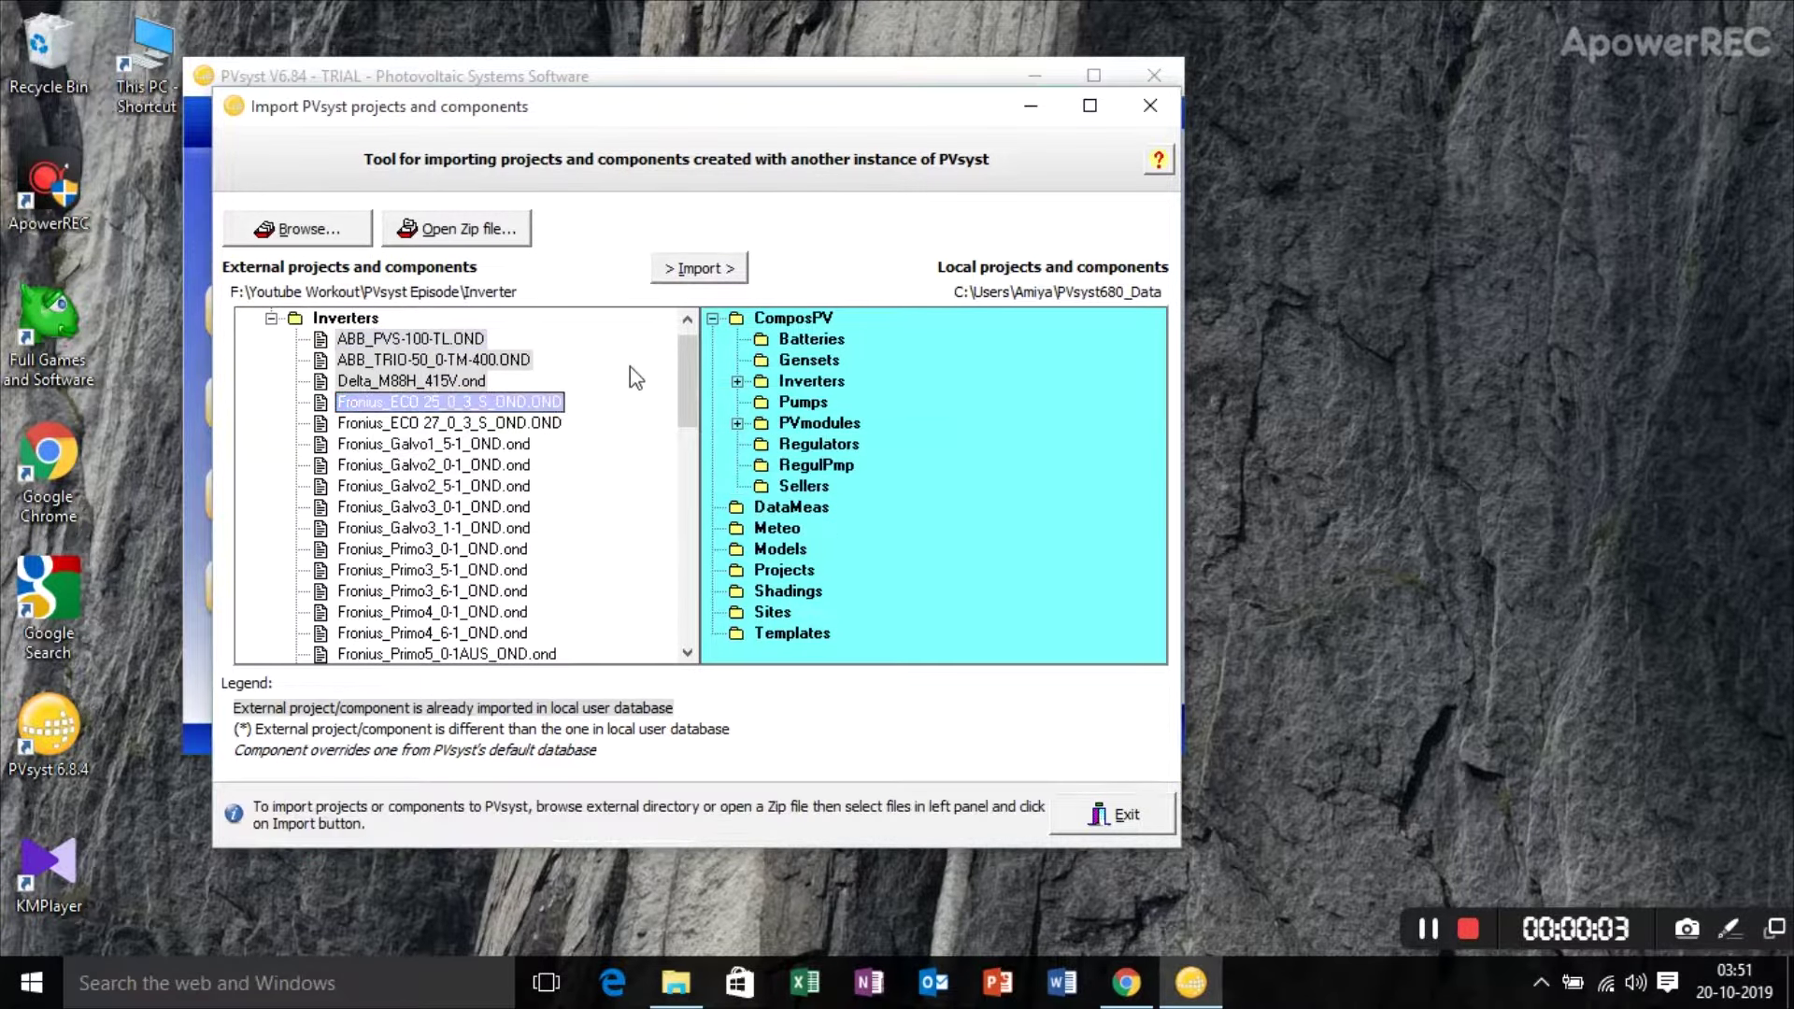
scroll(533, 482, "down", 5)
scroll(533, 481, "up", 6)
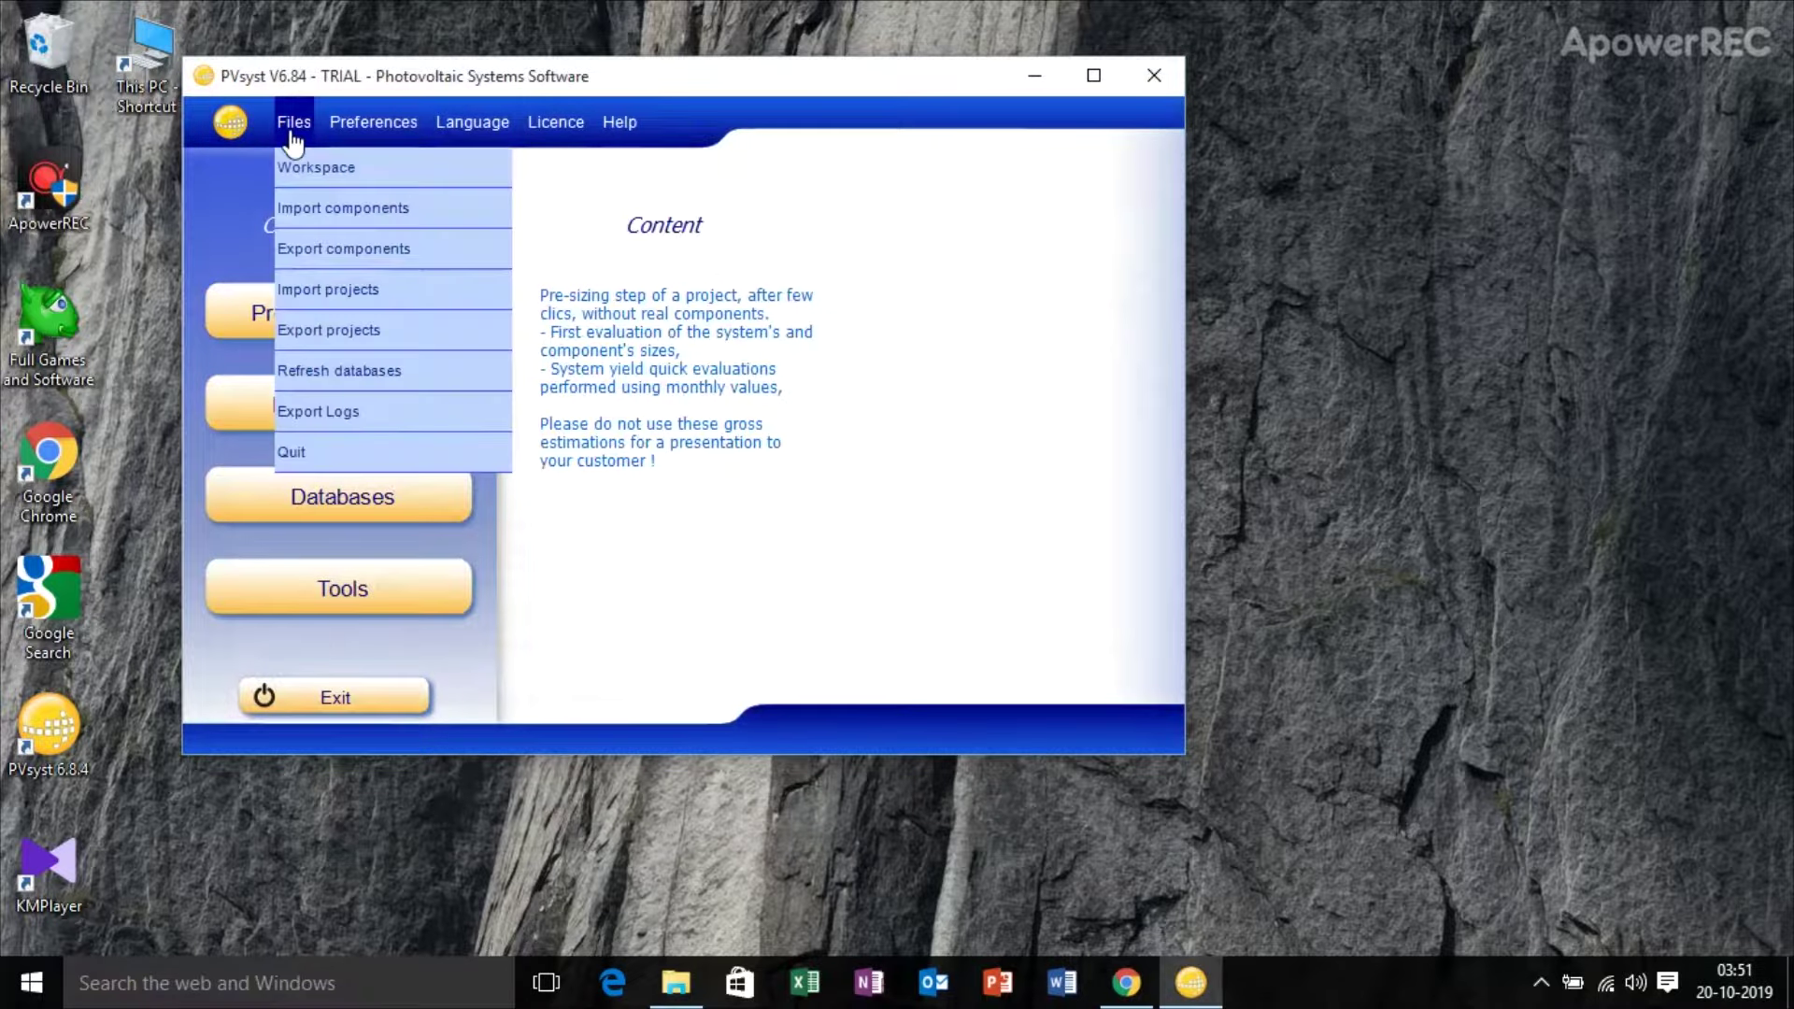
- Reopen the component import tool and load the Module folder inside PVsyst Episode as the external source
left_click(308, 208)
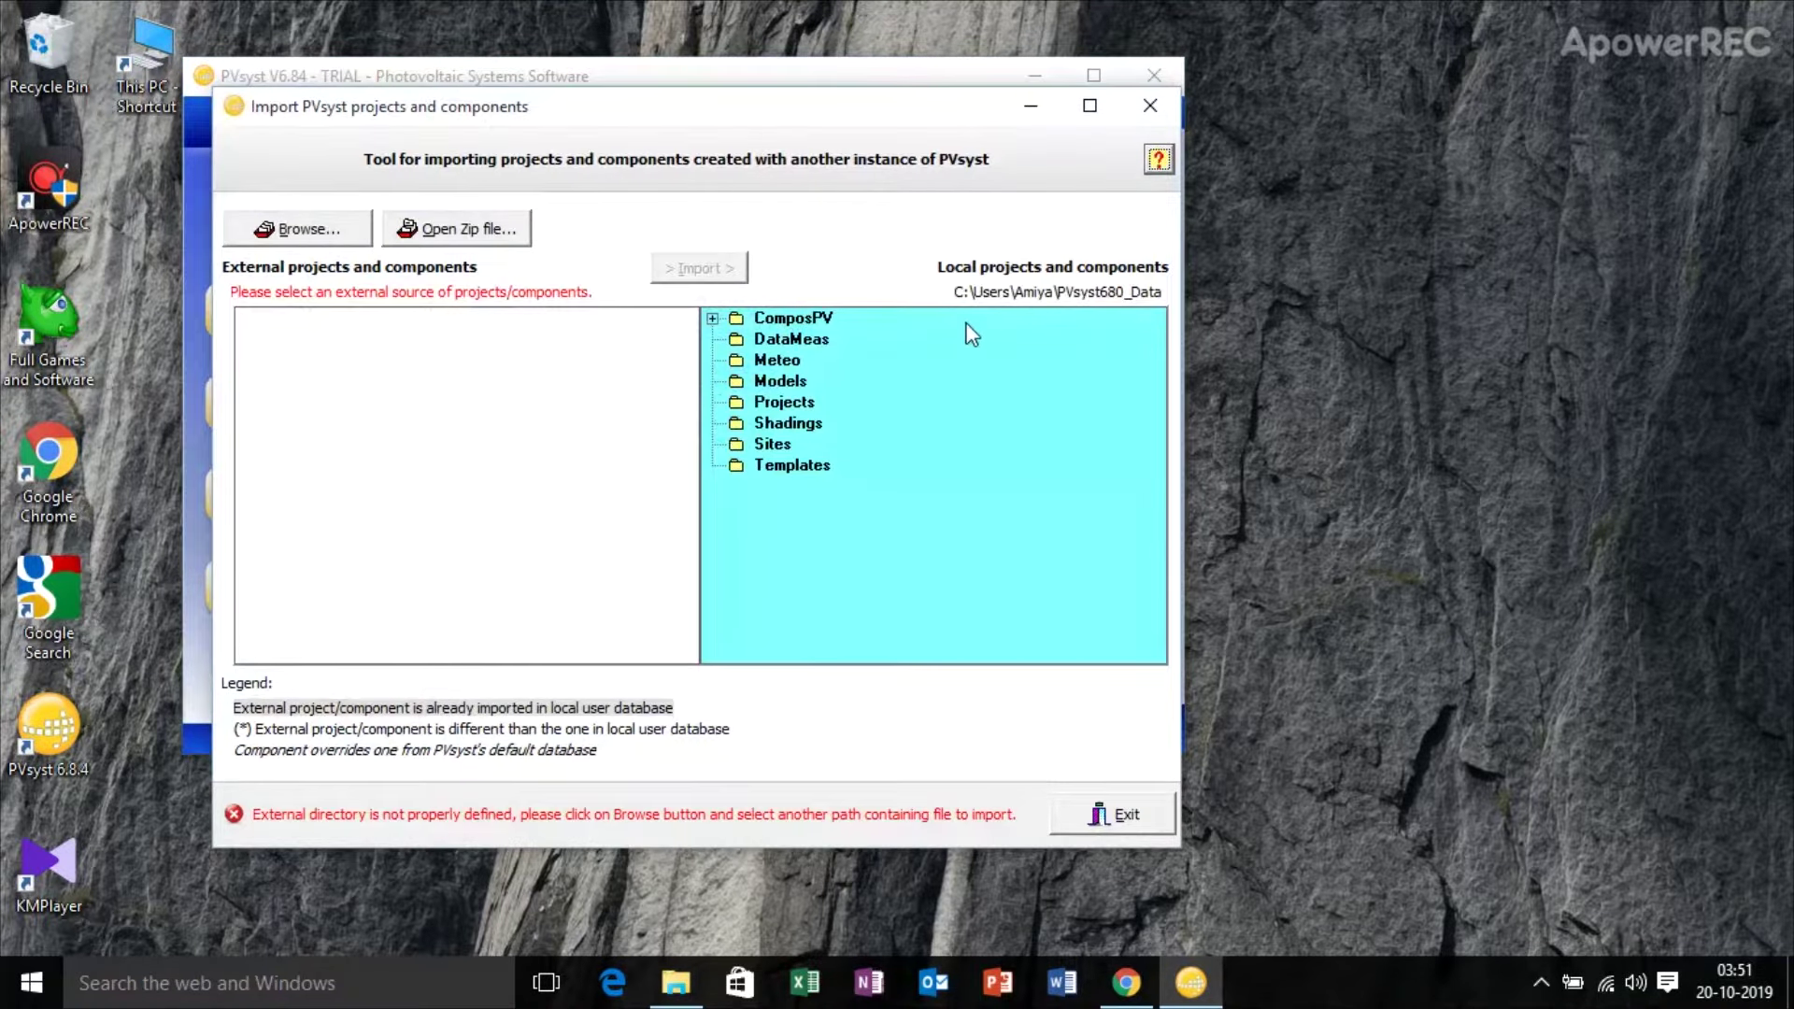
left_click(281, 229)
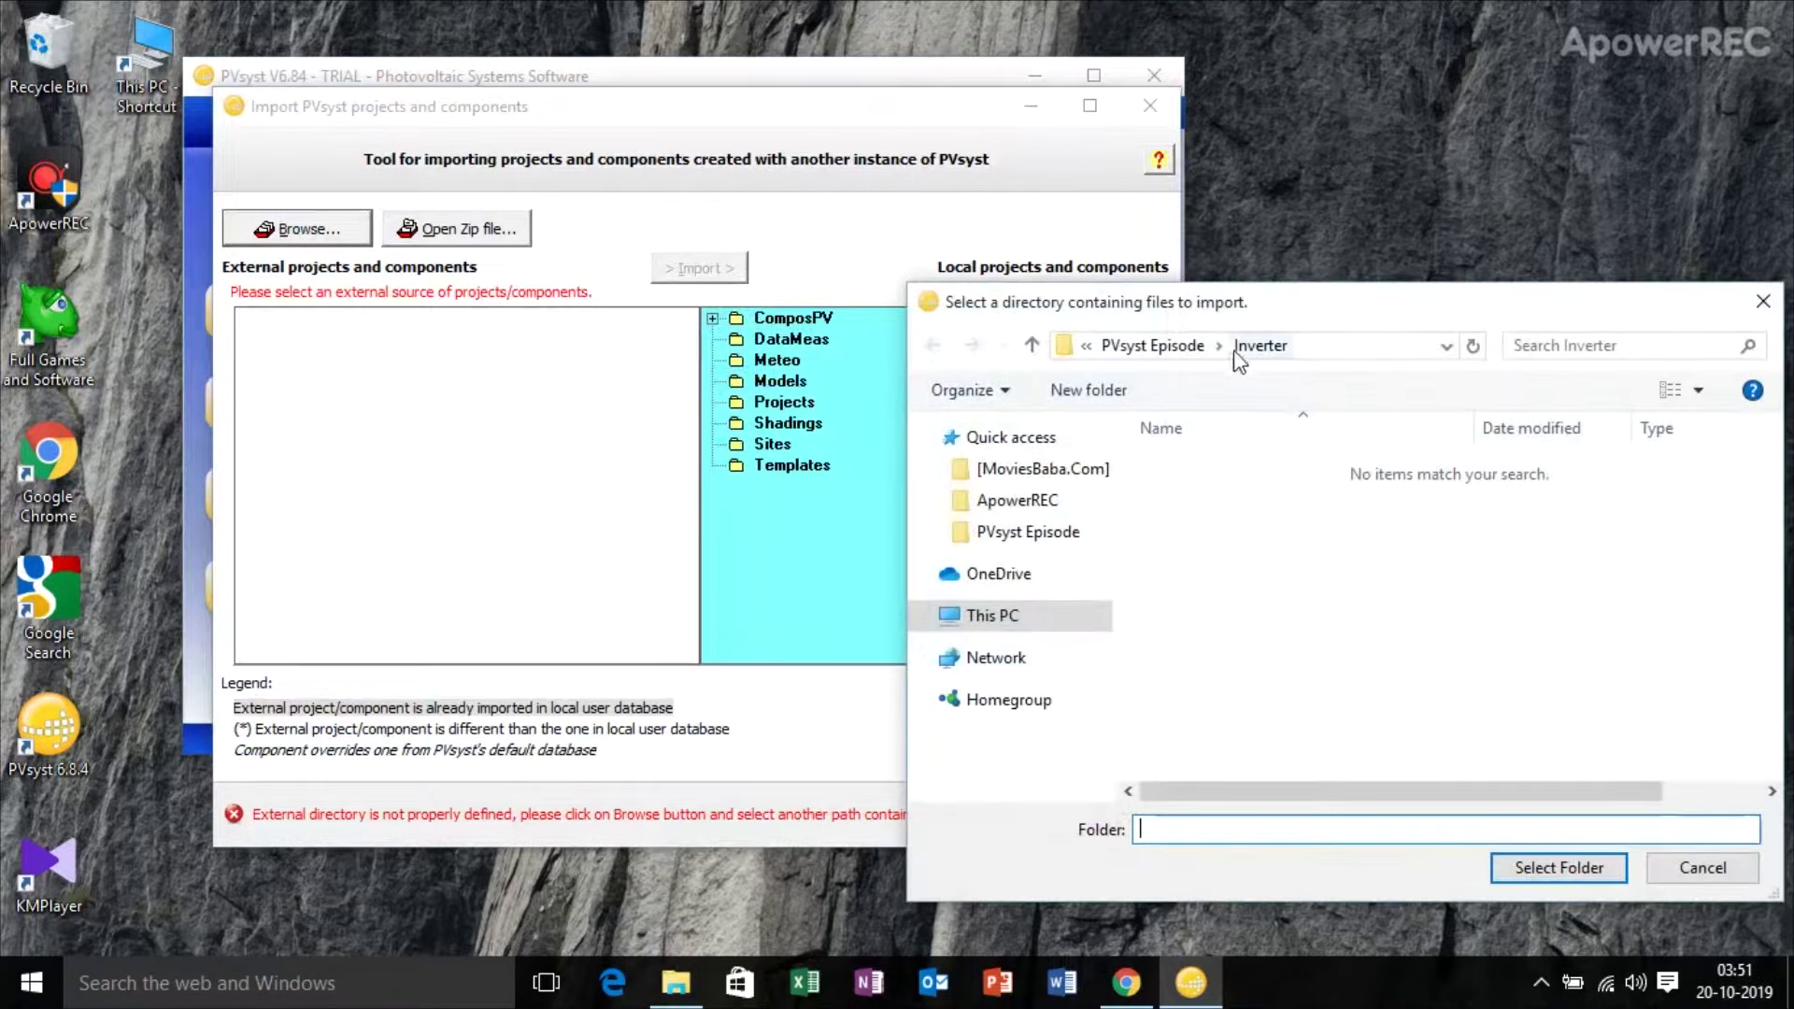
left_click(1031, 345)
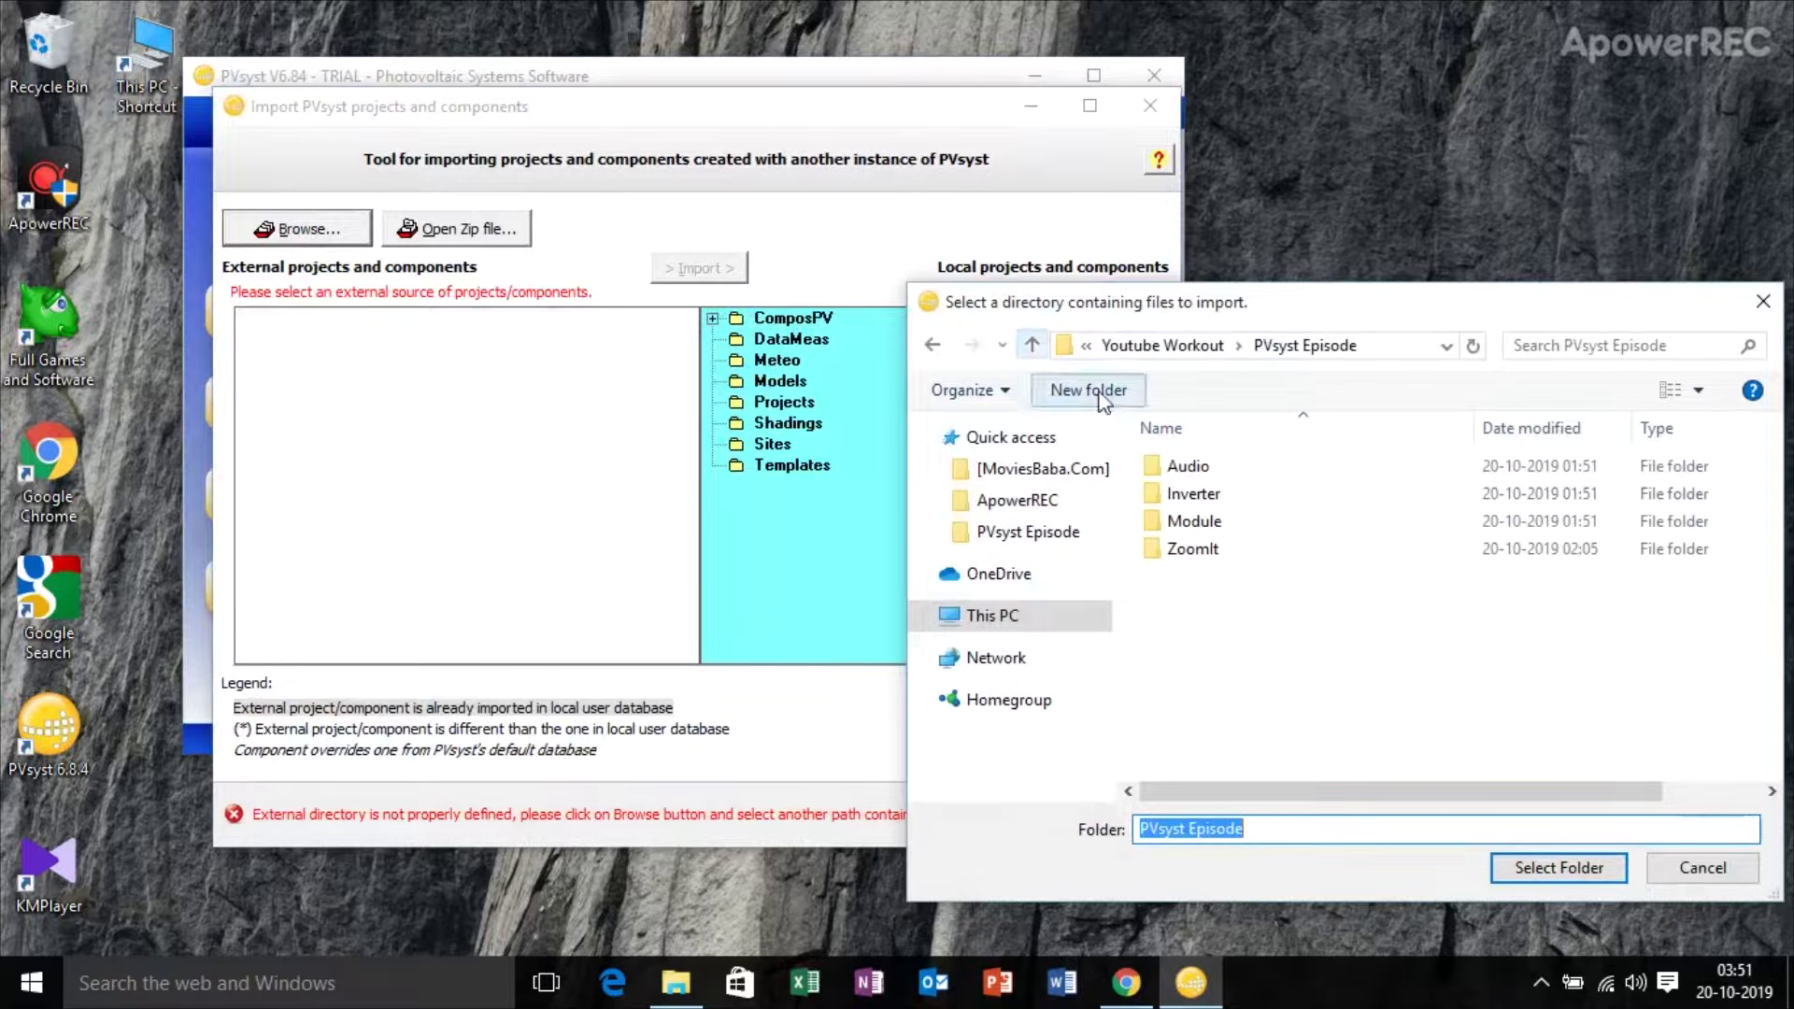
left_click(1243, 520)
left_click(1557, 867)
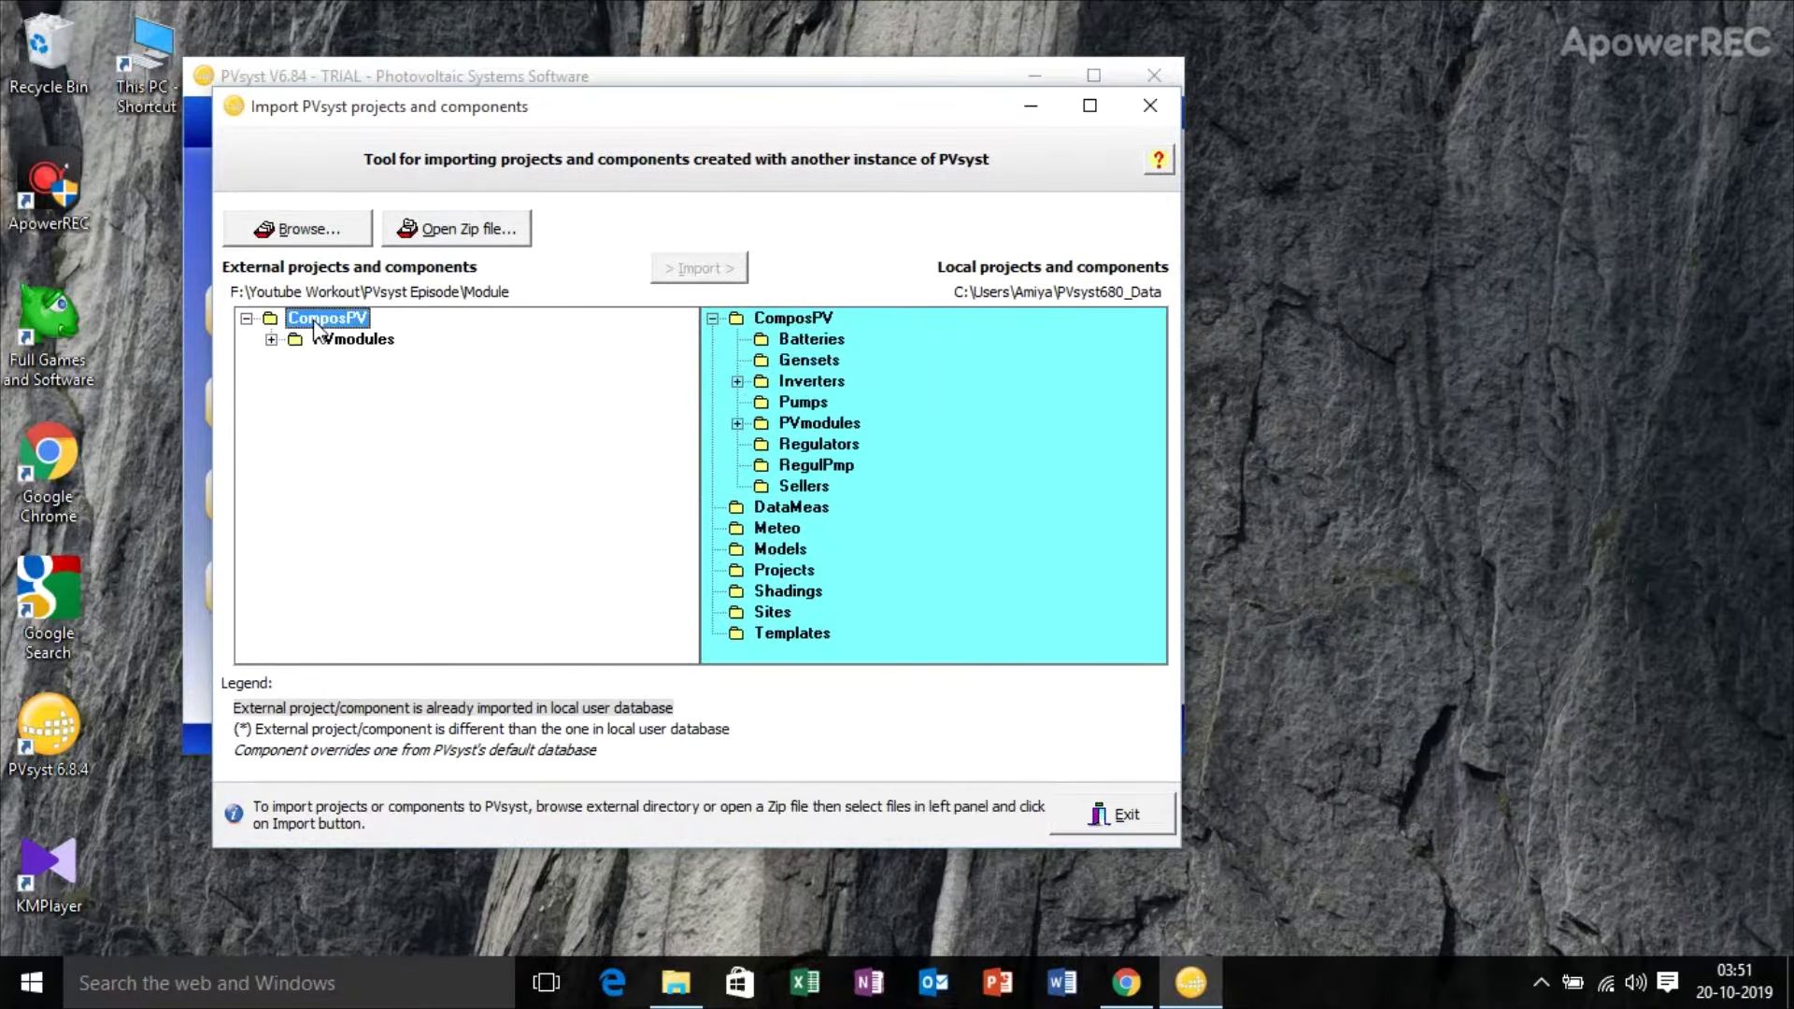
- Import the PV module file CSUN320-72P-40 1.PAN from the external PVmodules list into the local database
double_click(357, 340)
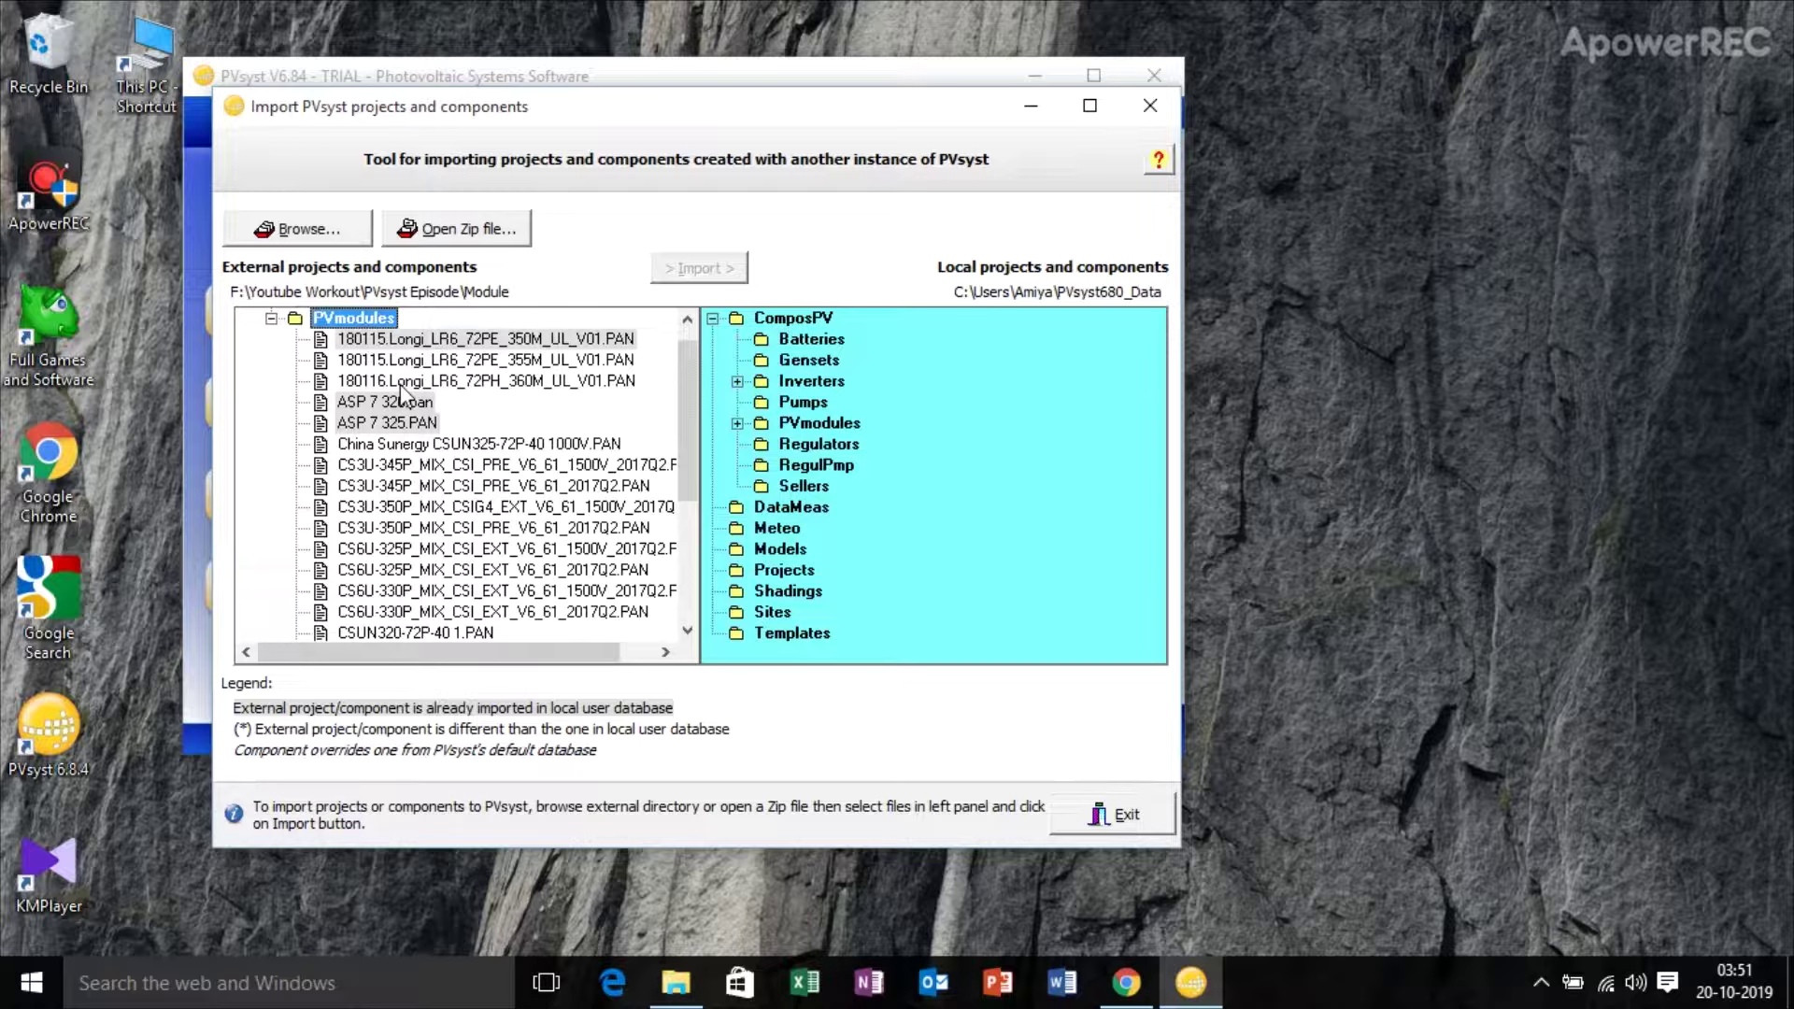
scroll(460, 513, "down", 4)
scroll(523, 533, "up", 5)
scroll(503, 387, "down", 4)
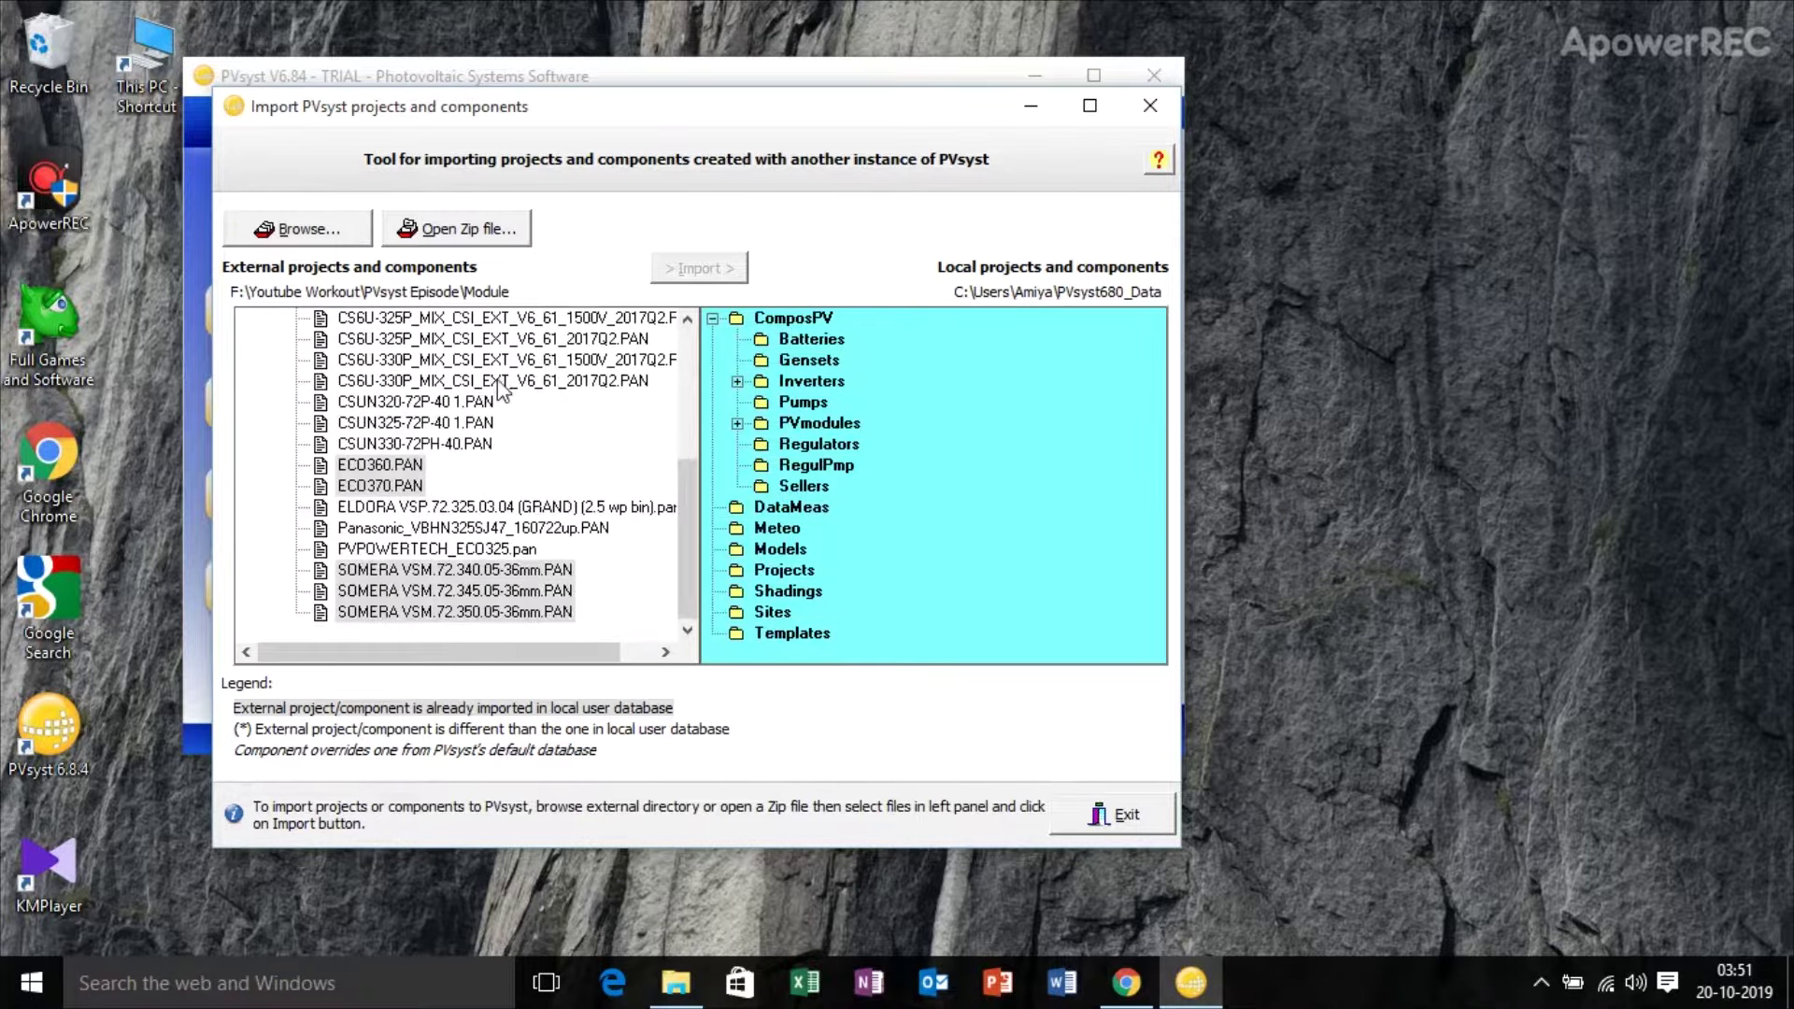
left_click(437, 401)
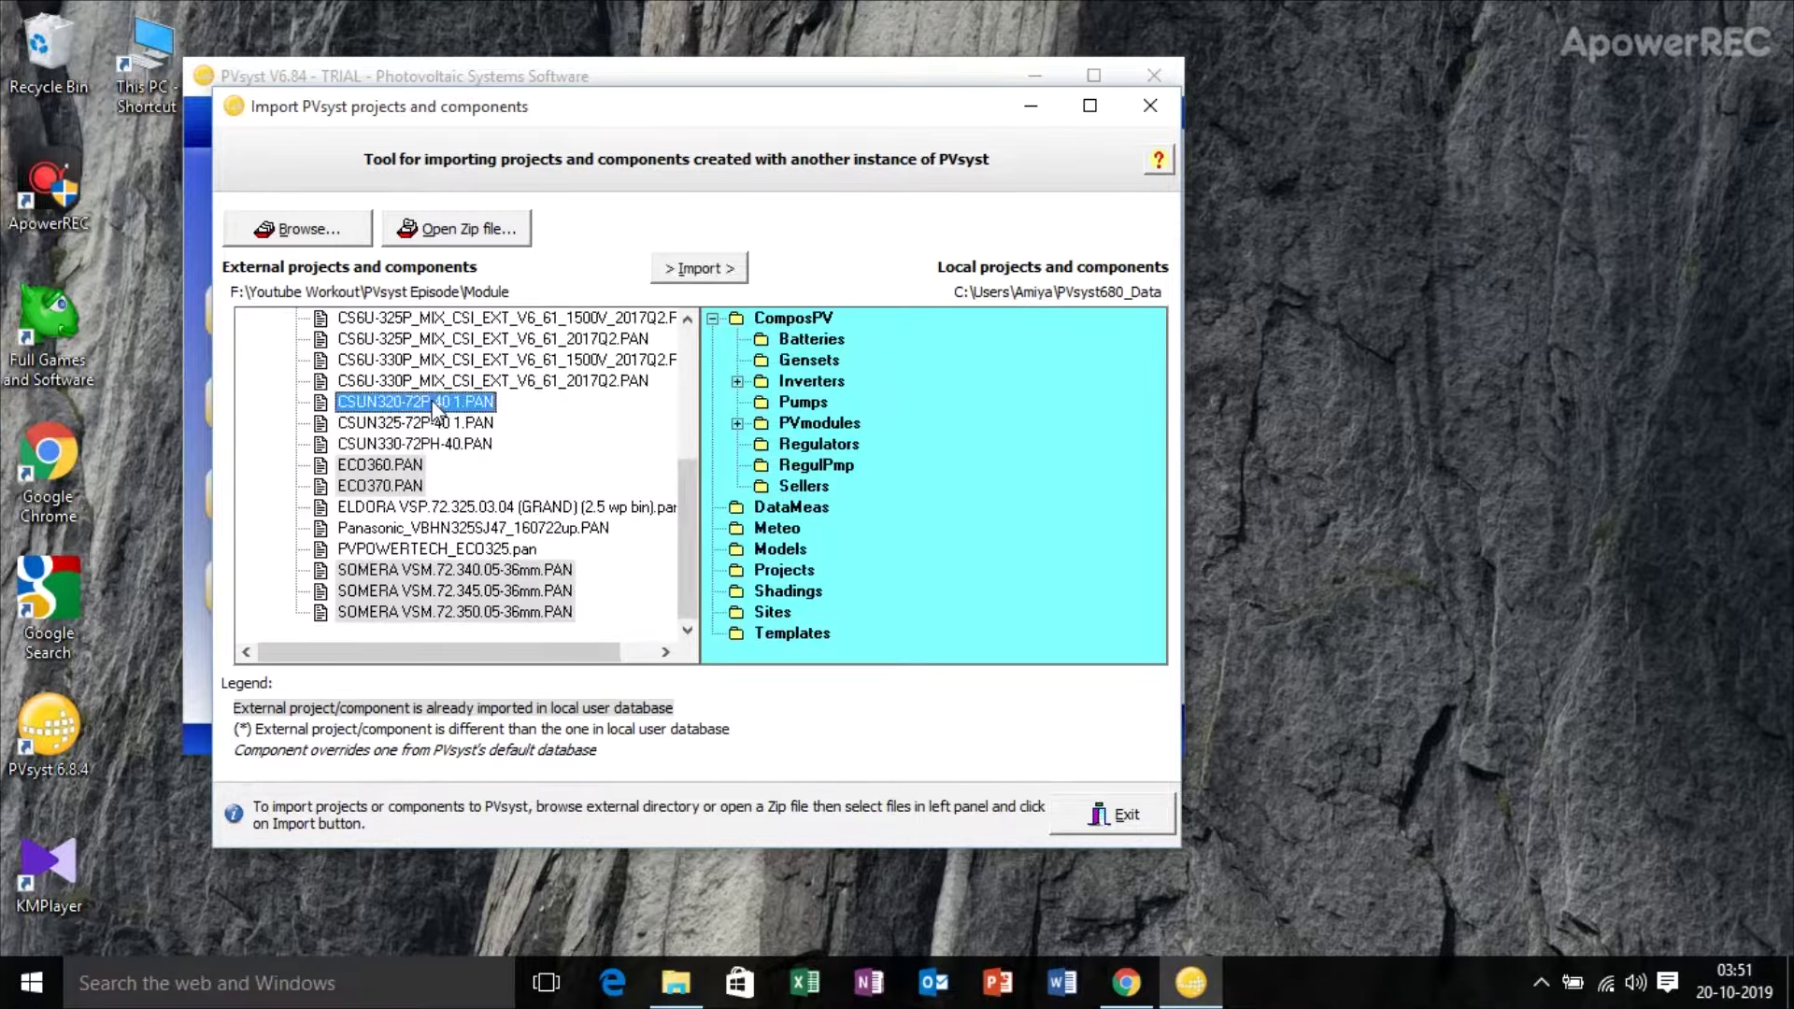
left_click(694, 271)
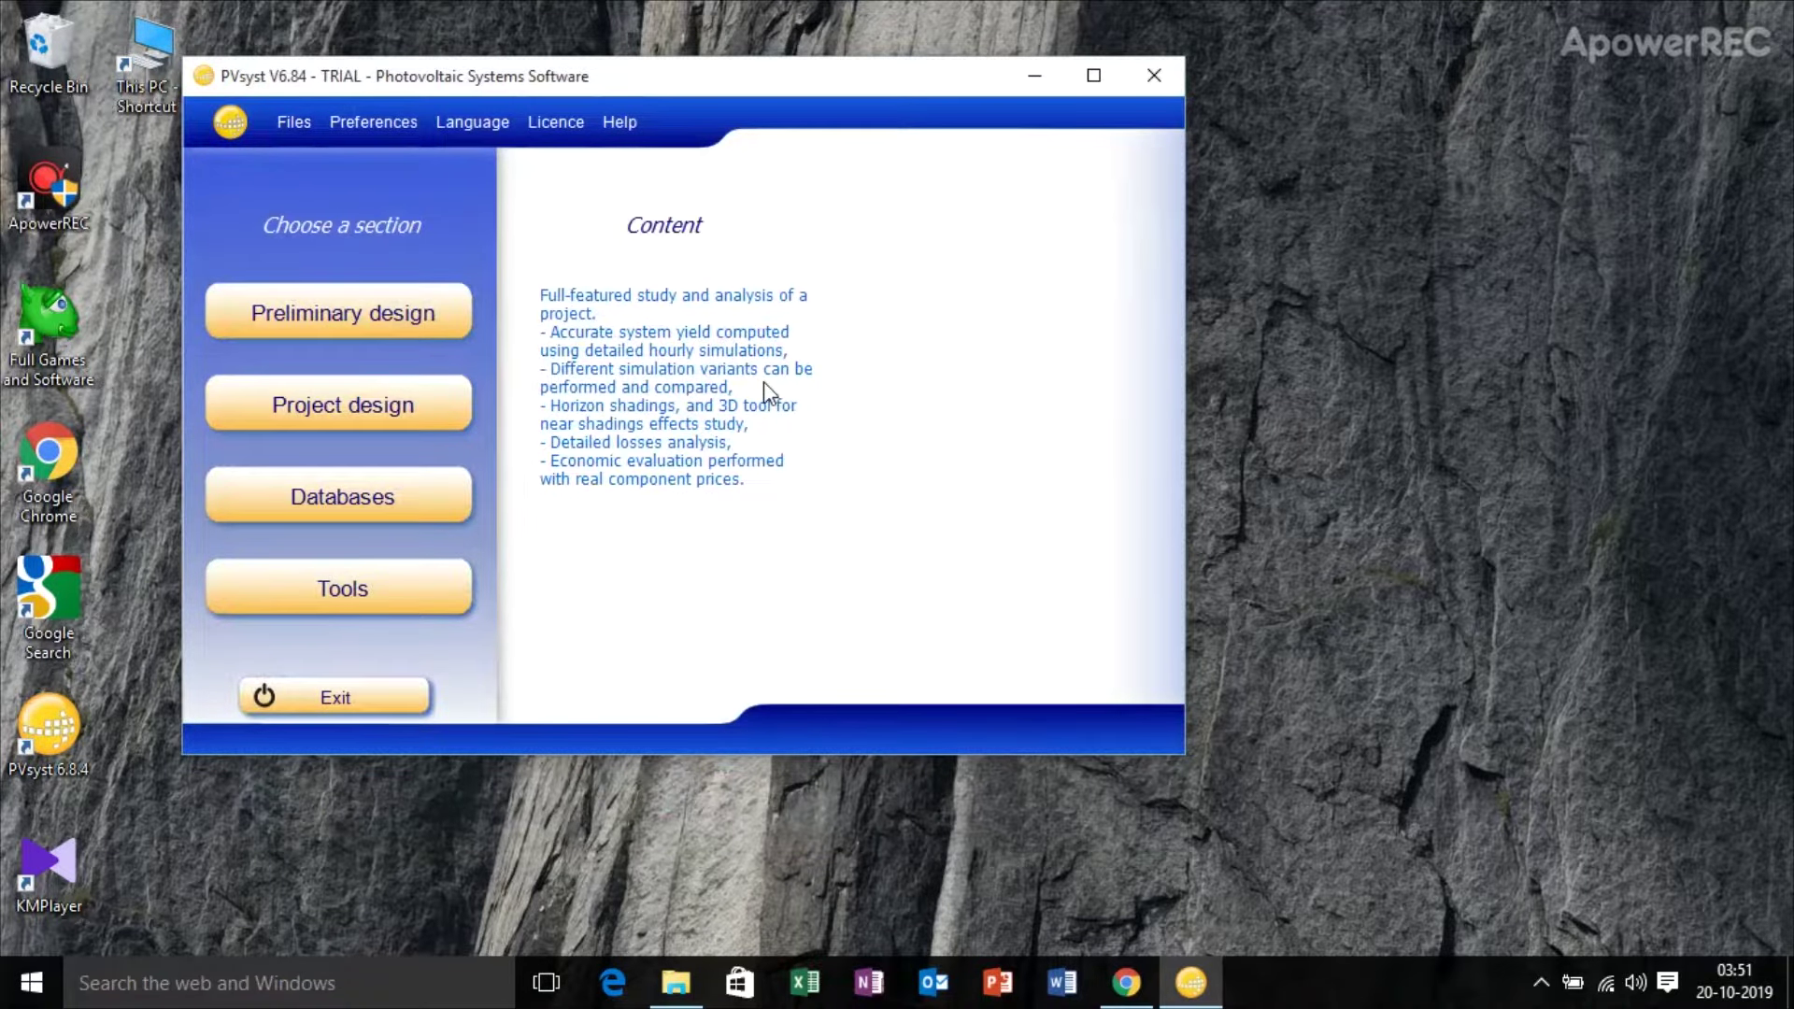
- View the project location form of a grid-connected preliminary design, and return to the main window without entering anything
left_click(351, 327)
left_click(1061, 332)
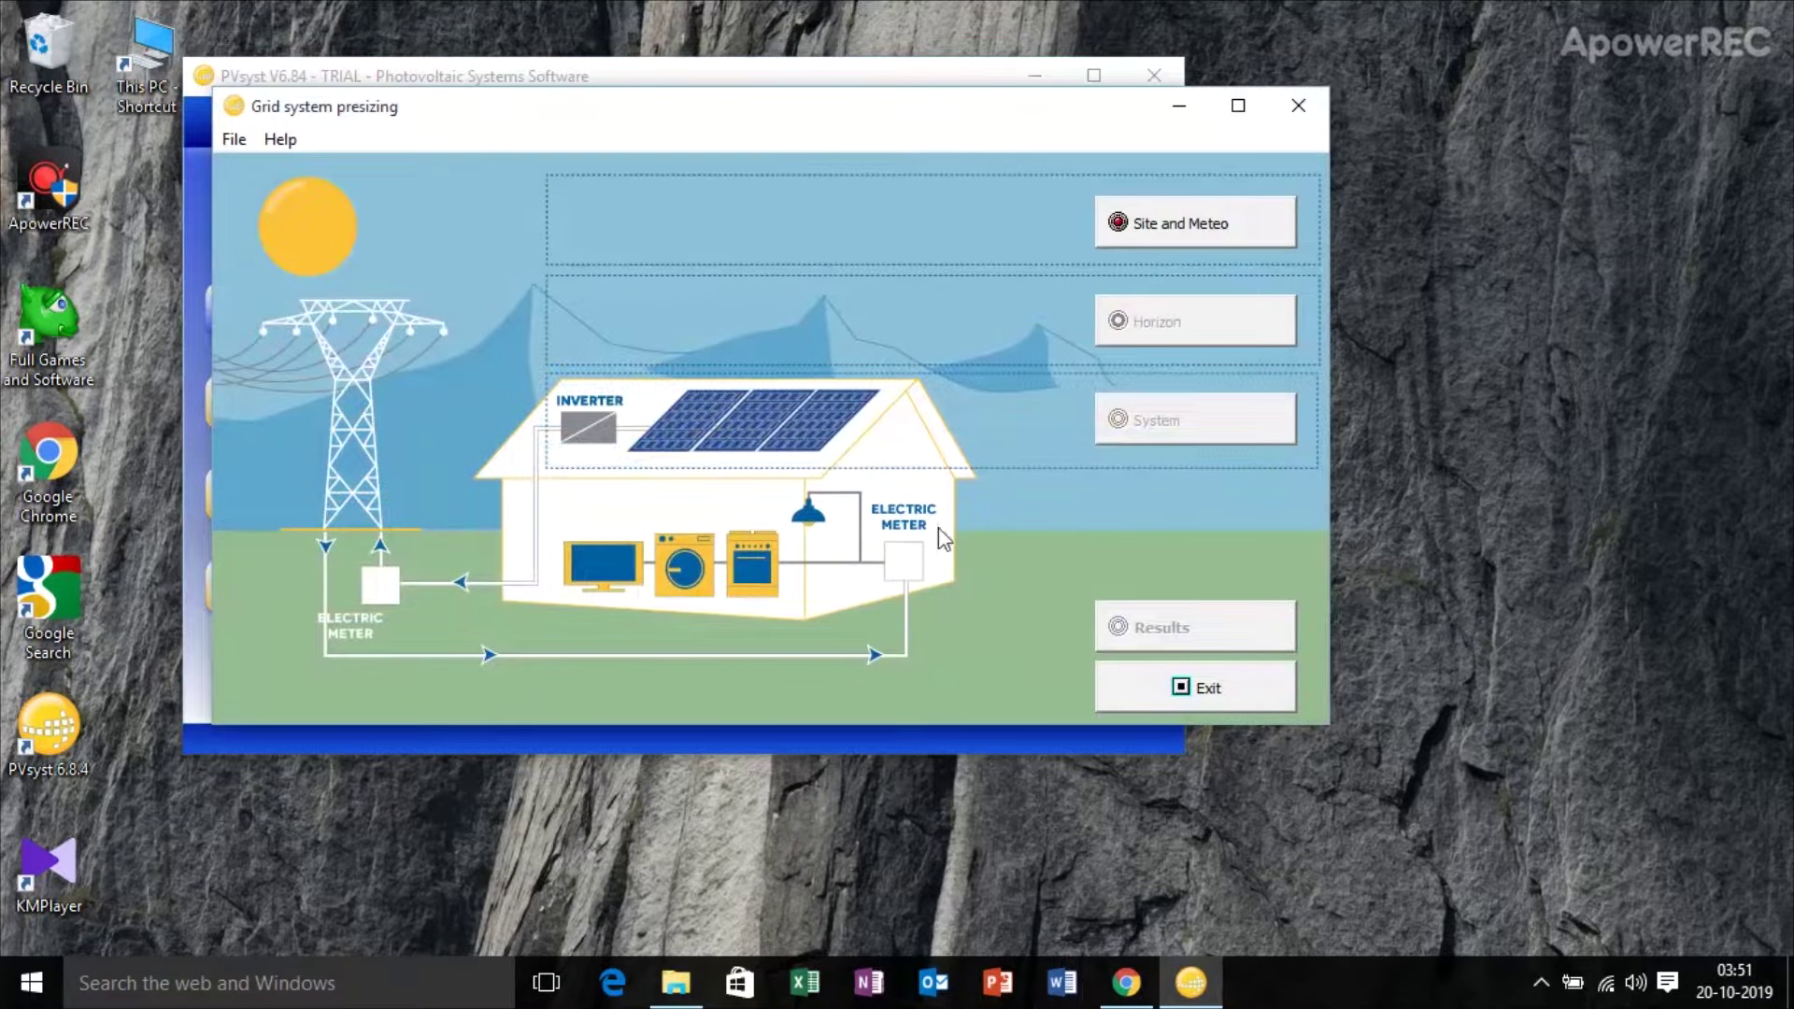
left_click(1115, 208)
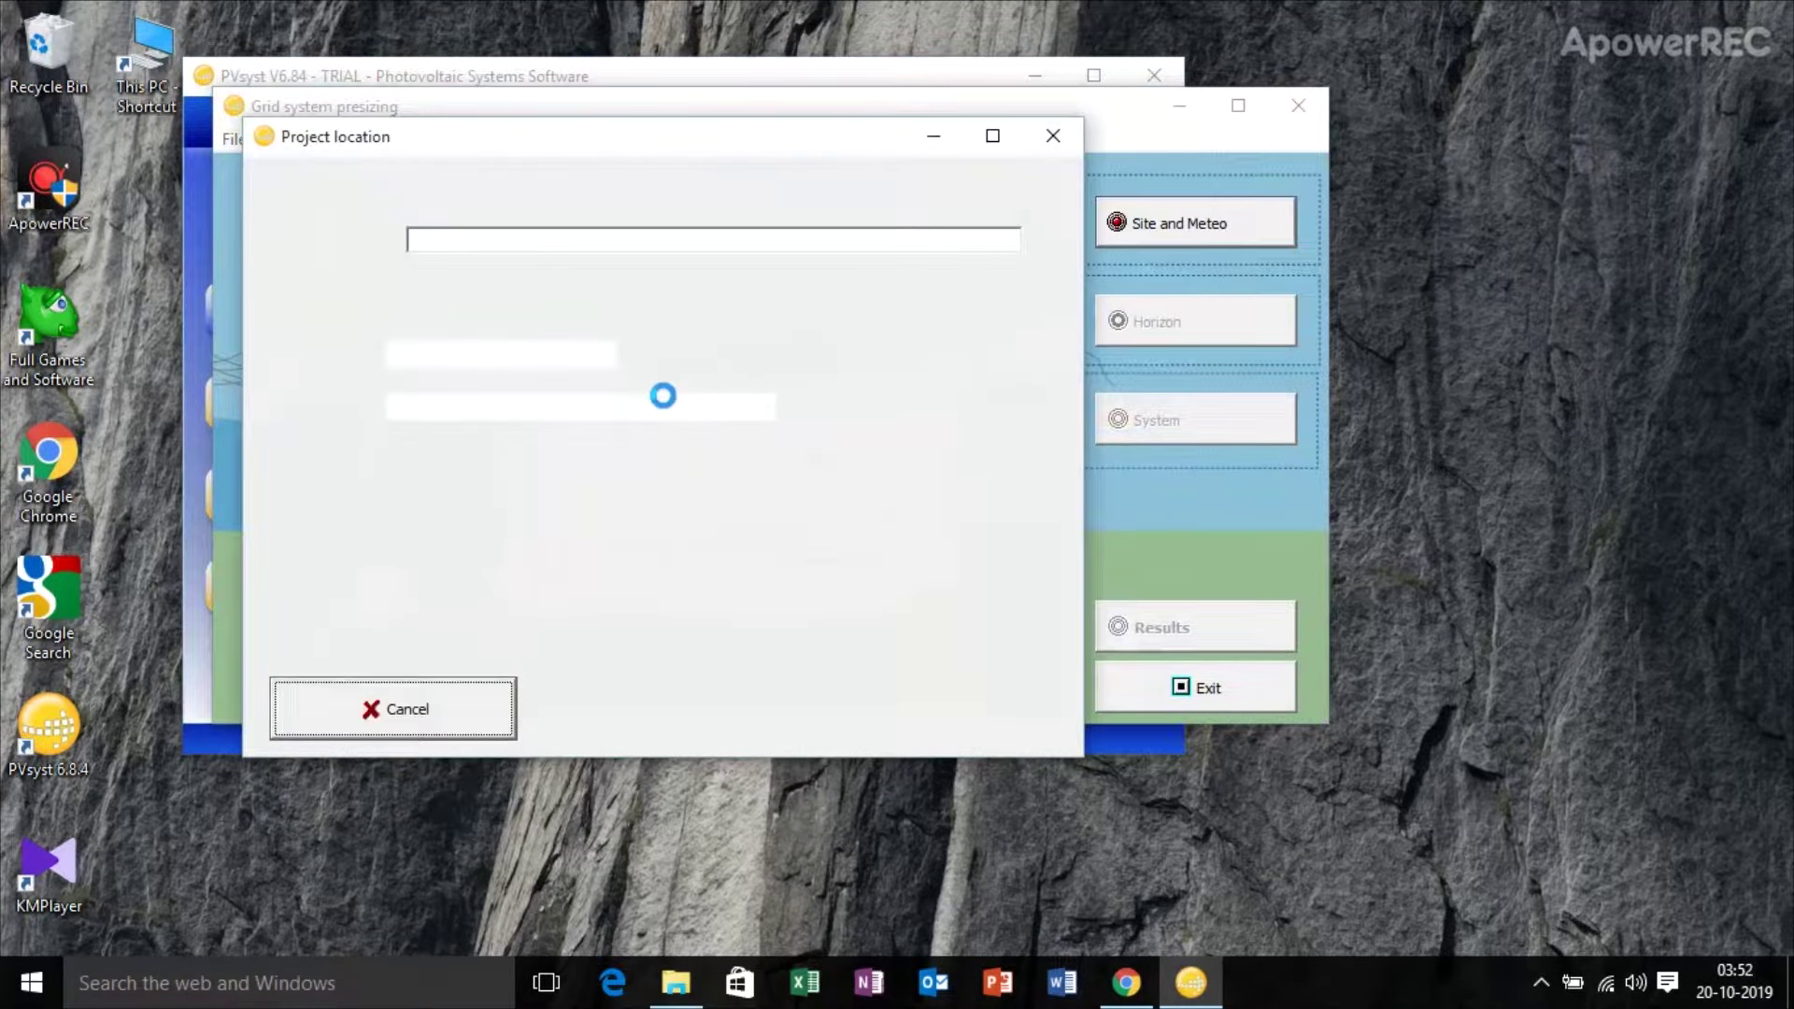
left_click(1054, 137)
left_click(1296, 105)
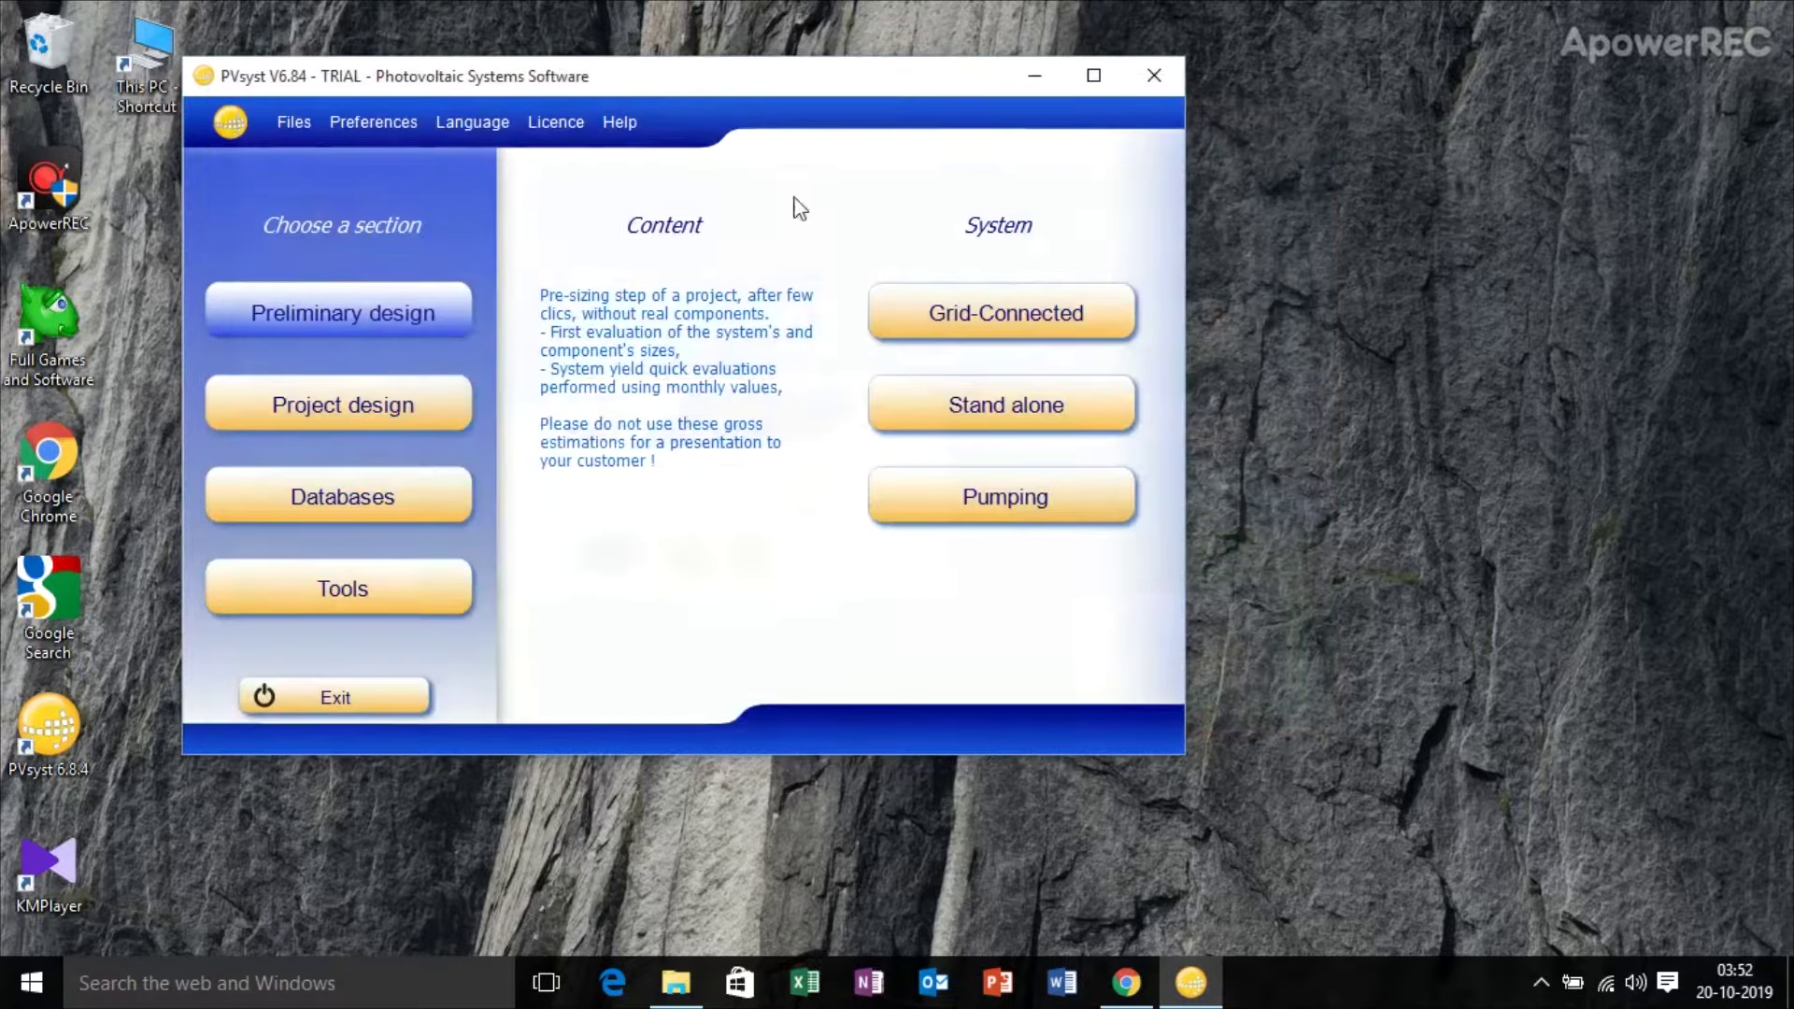
- Look through the geographical sites database and its new-site form, and return to the databases overview without creating a site
left_click(340, 410)
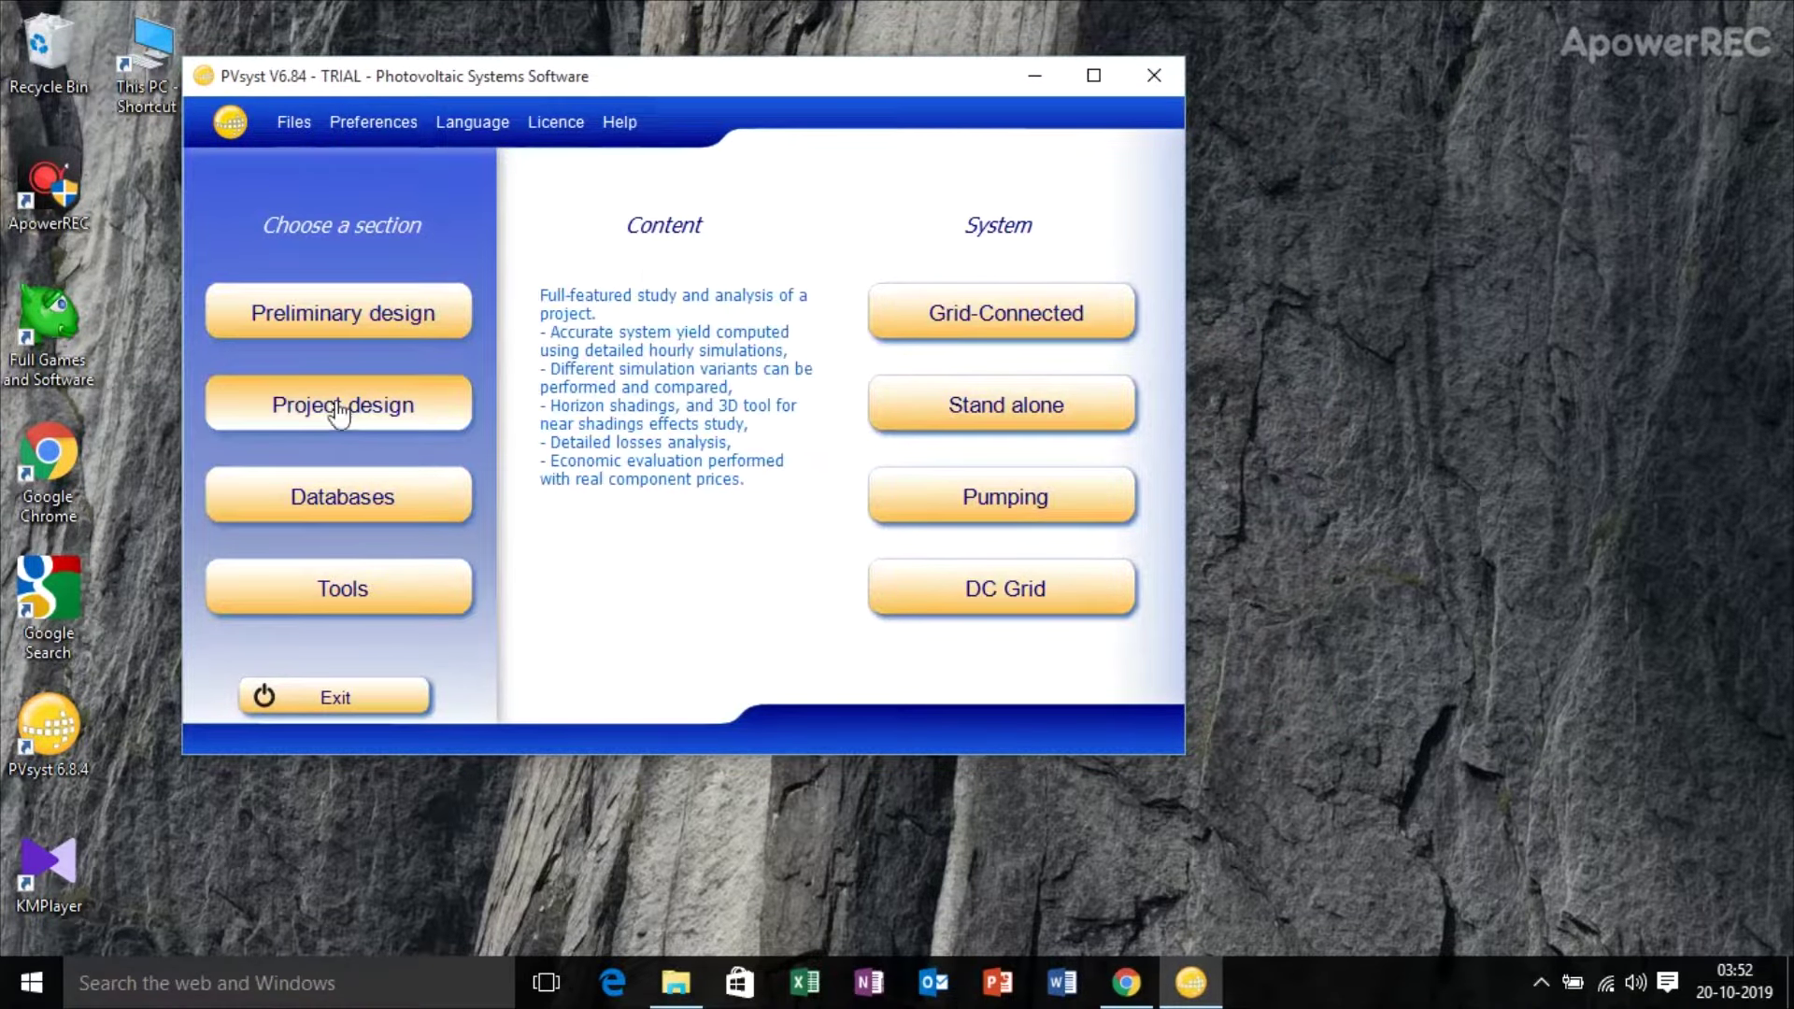
left_click(317, 512)
left_click(317, 514)
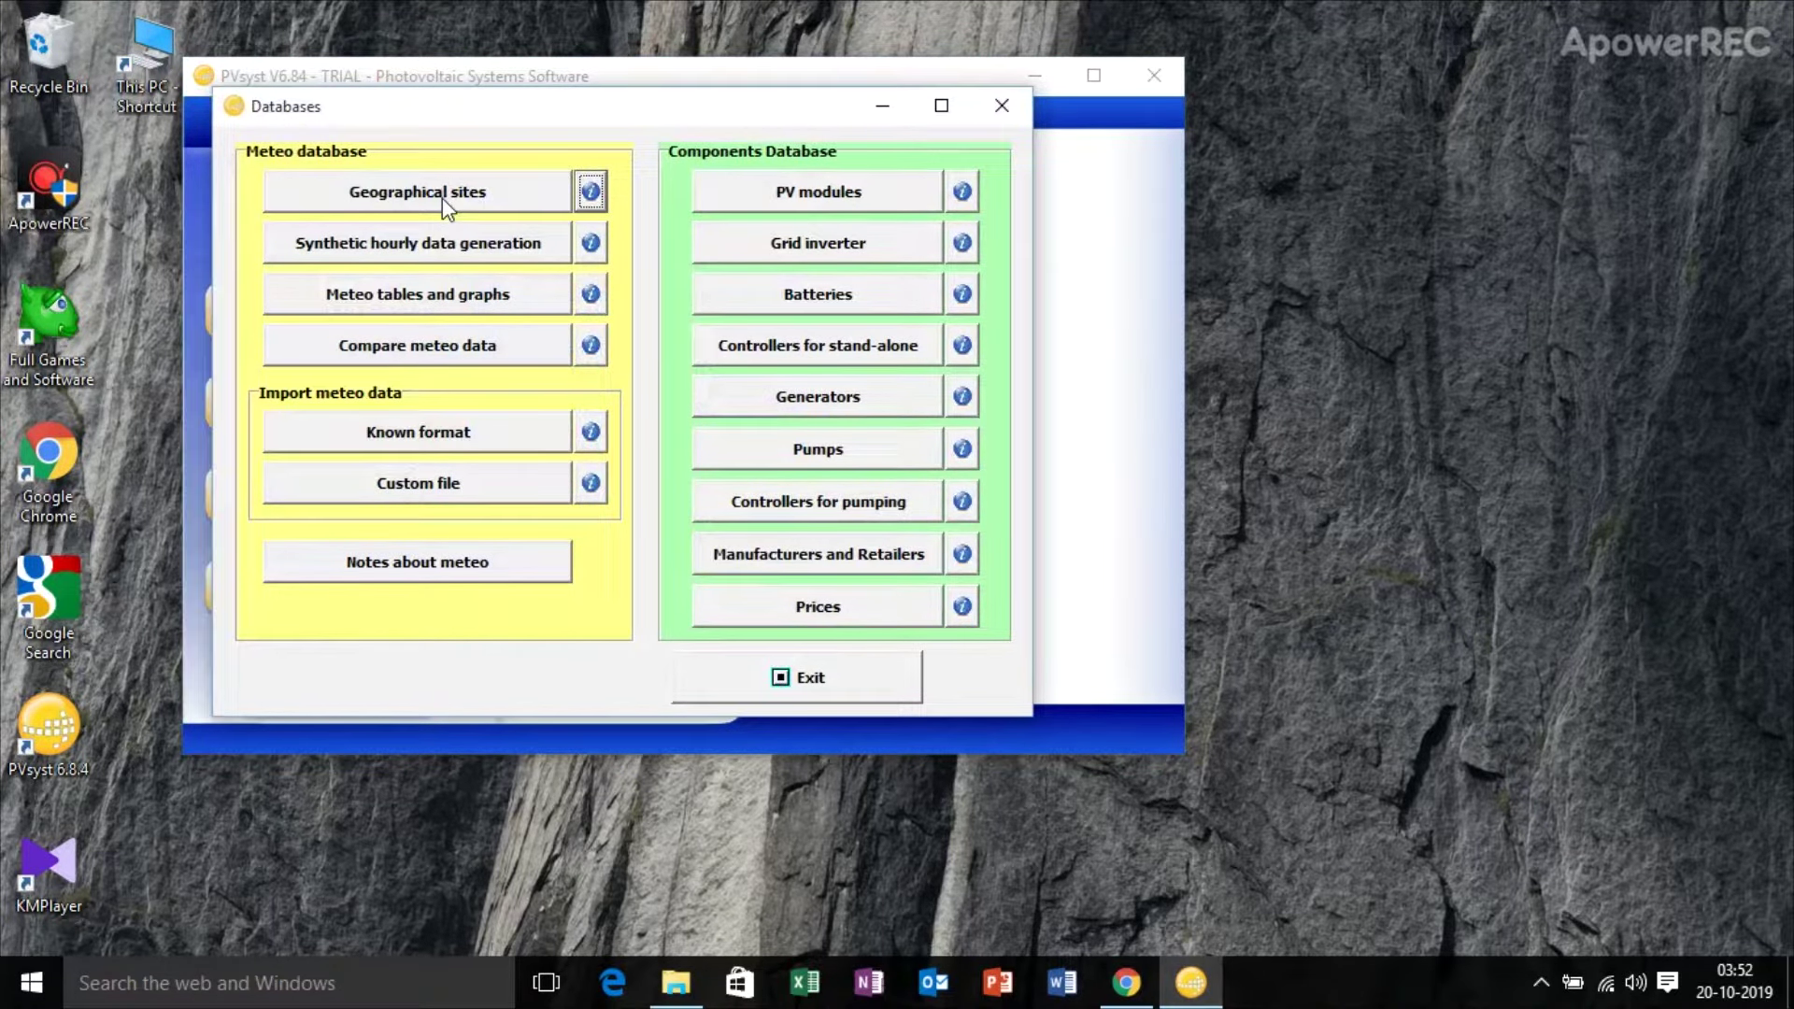
left_click(441, 199)
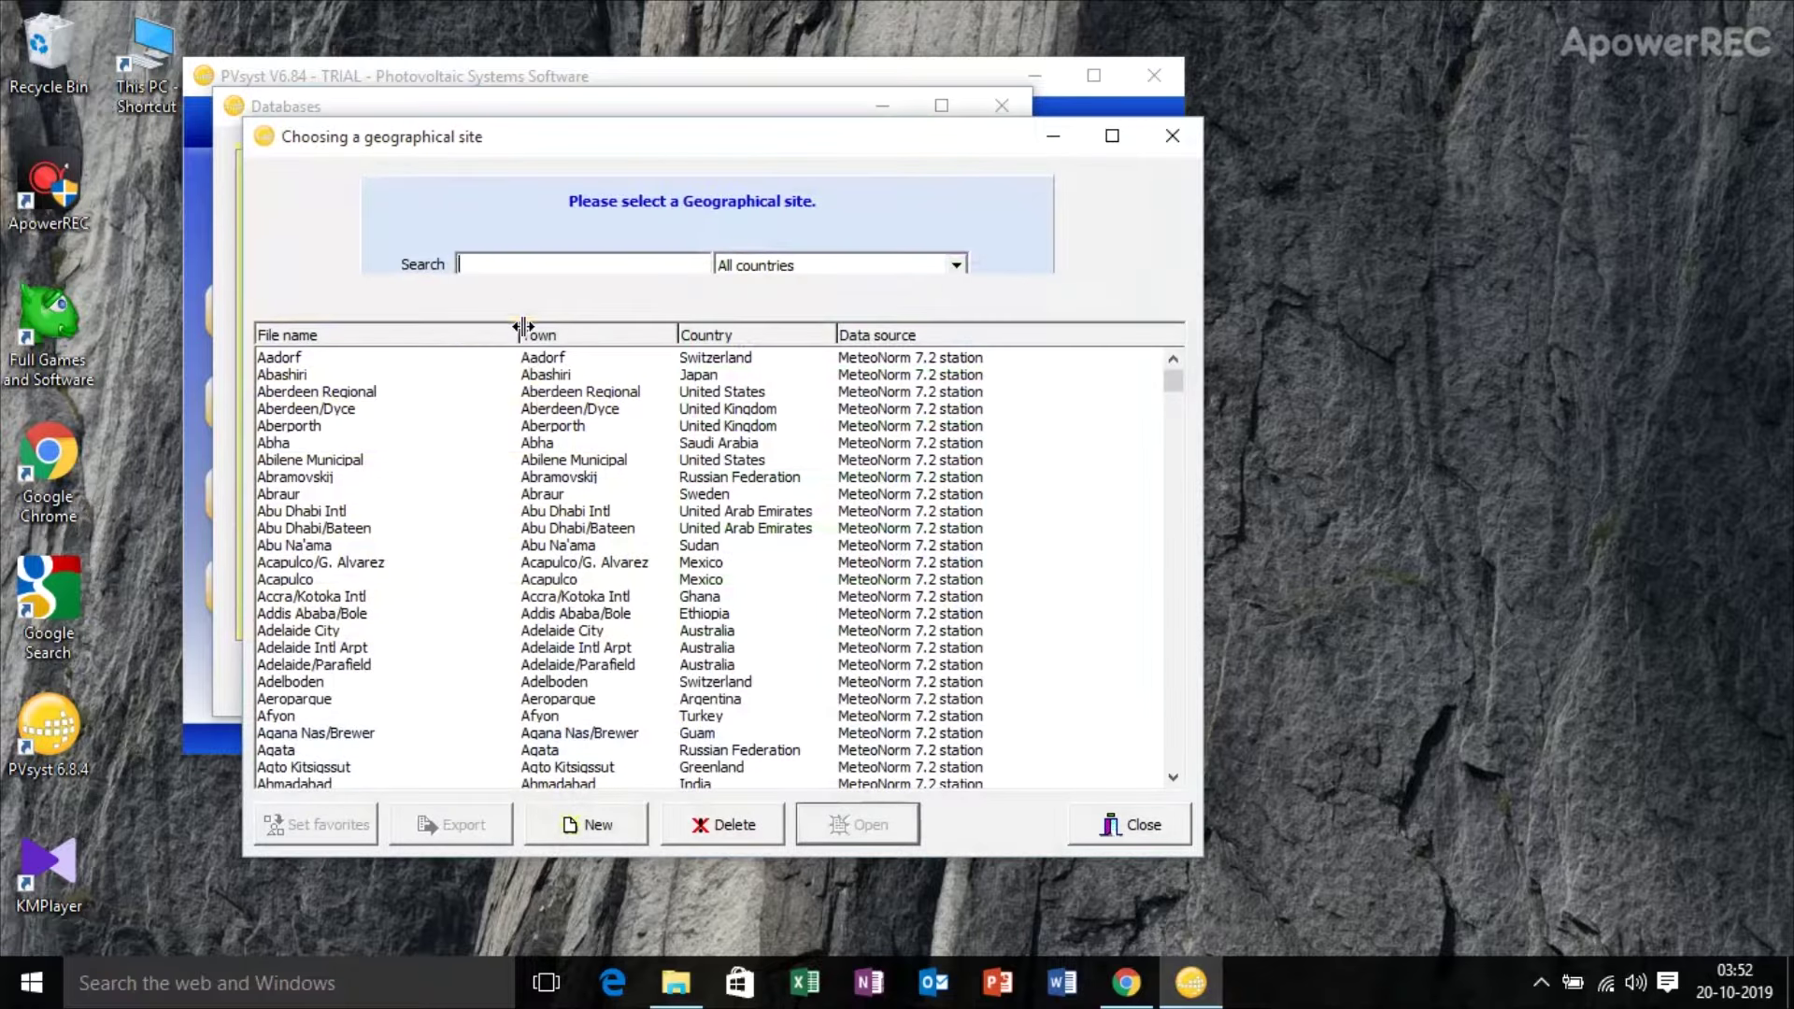
left_click(586, 825)
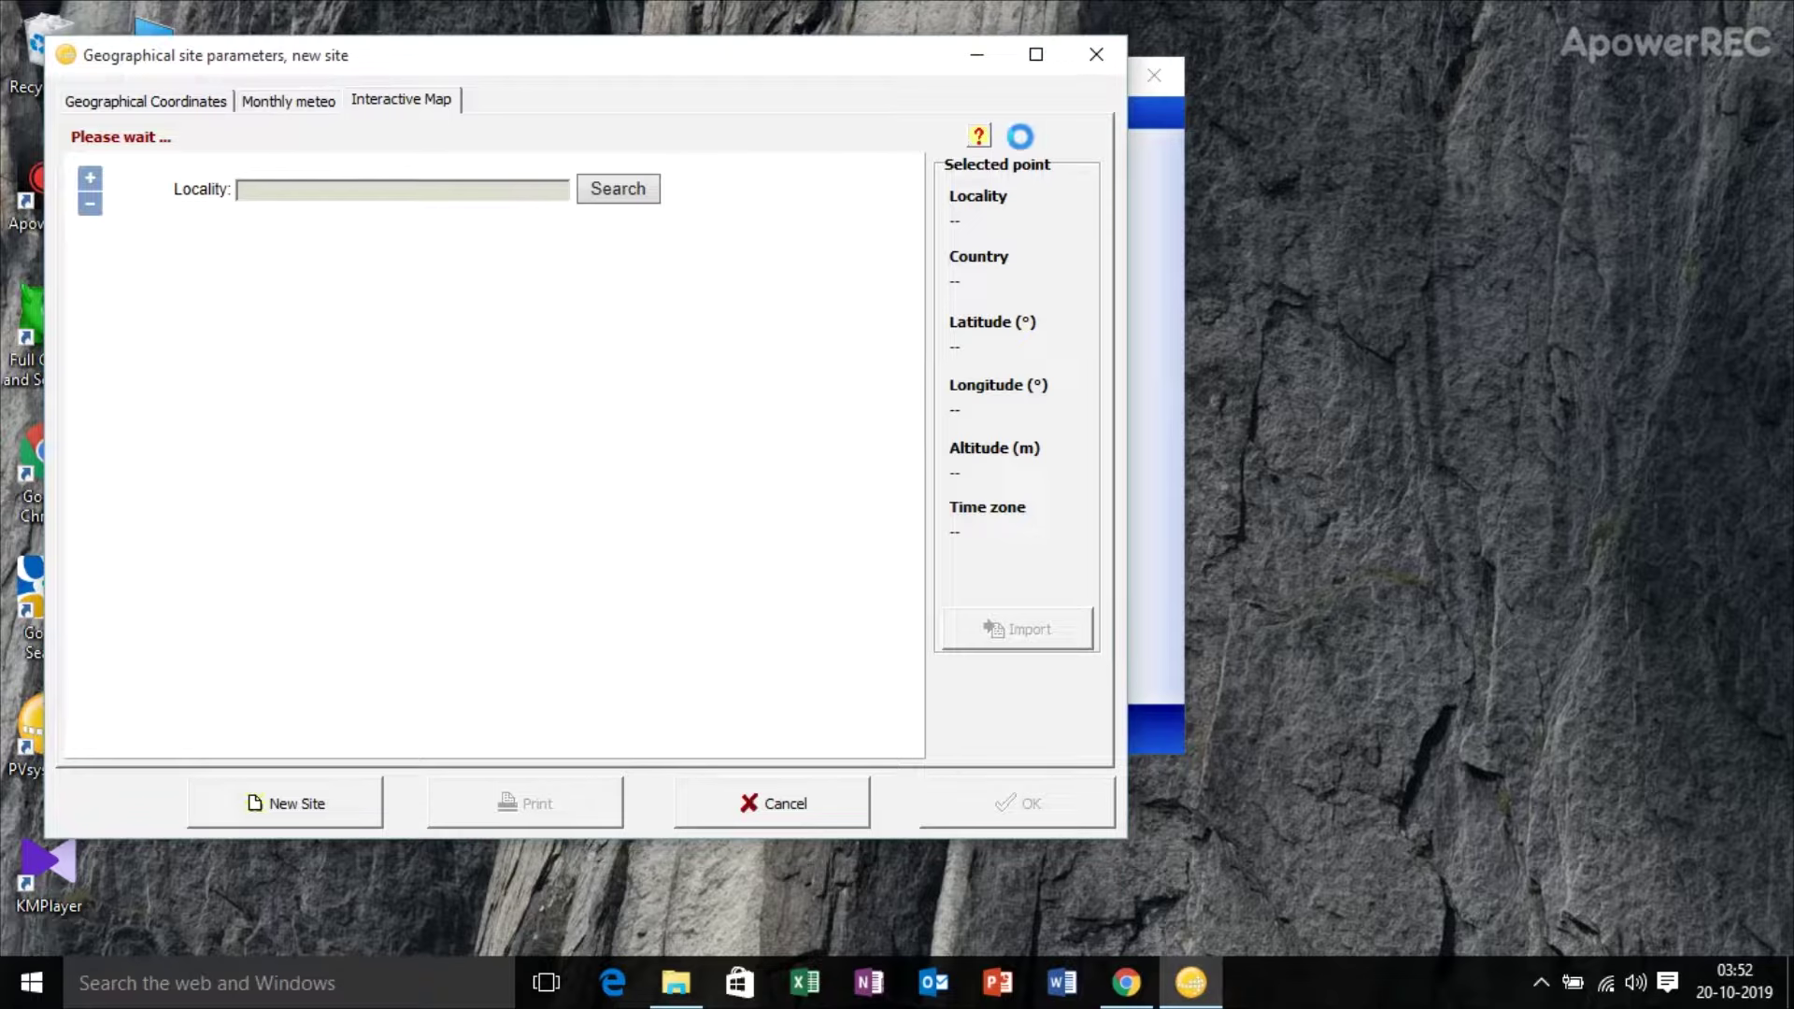
key("Escape")
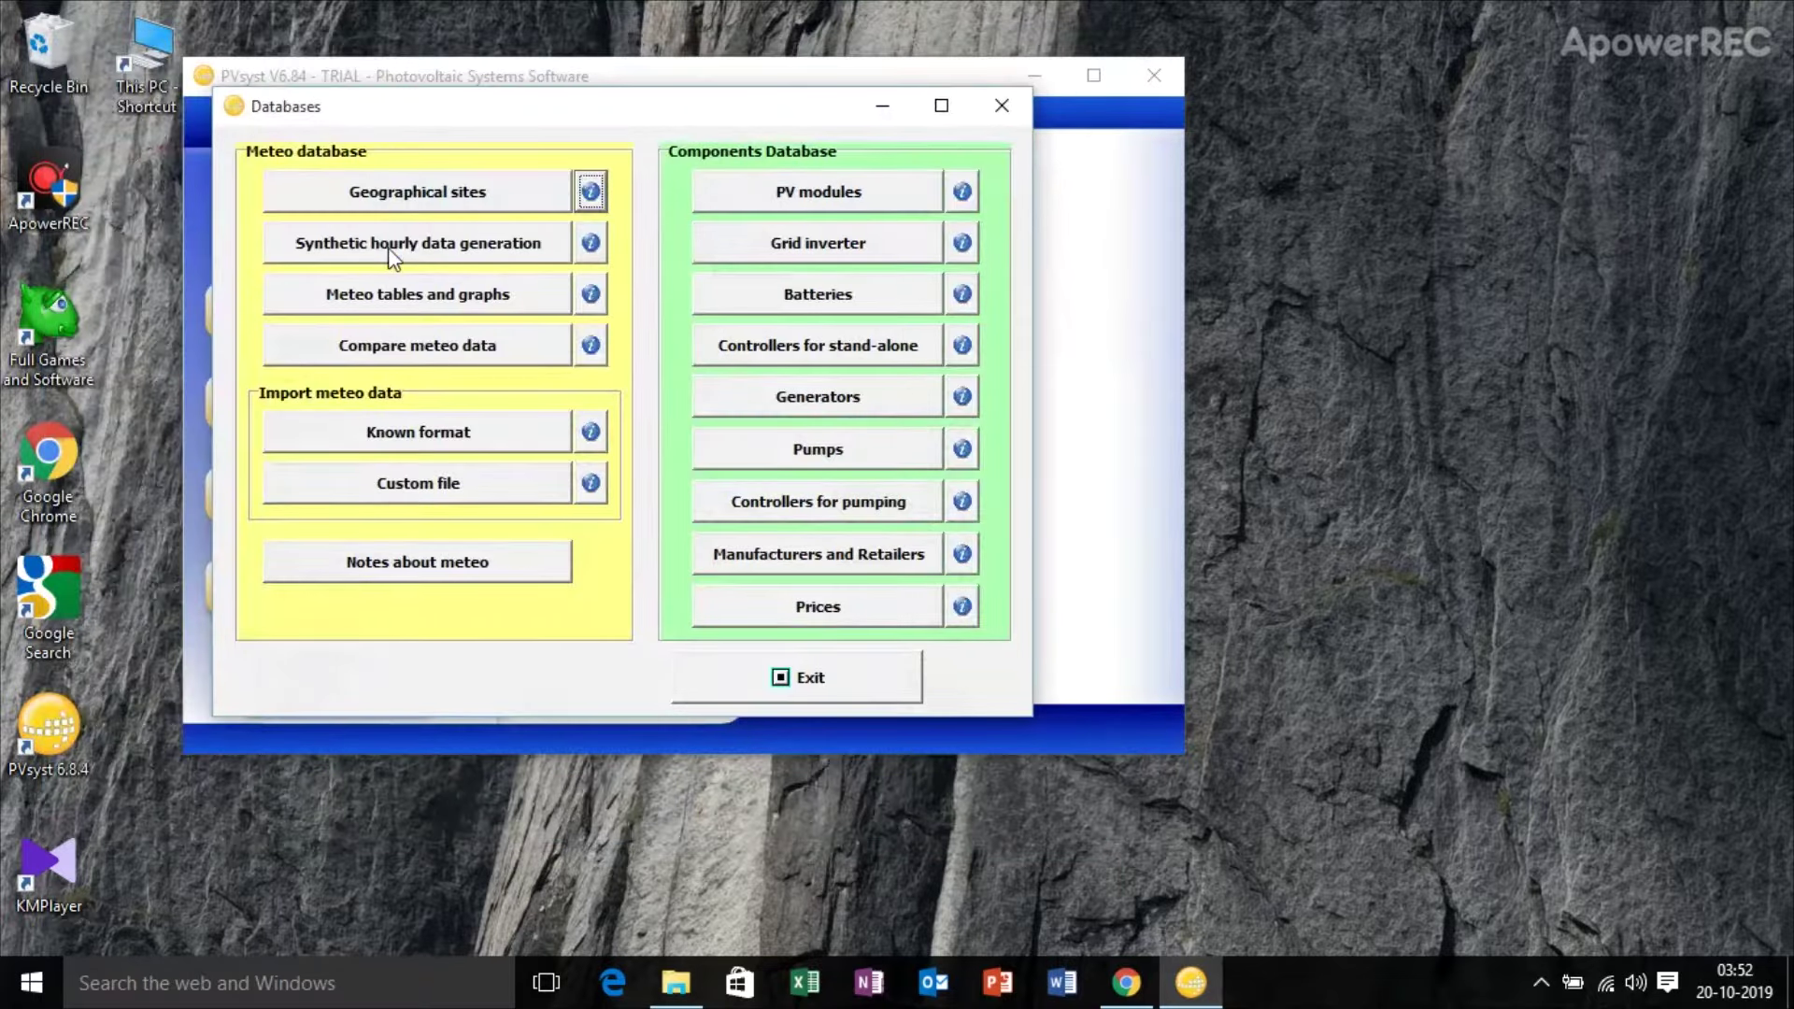
- Examine the synthetic hourly meteo data generation form and its list of source sites, and close it without generating data
left_click(512, 245)
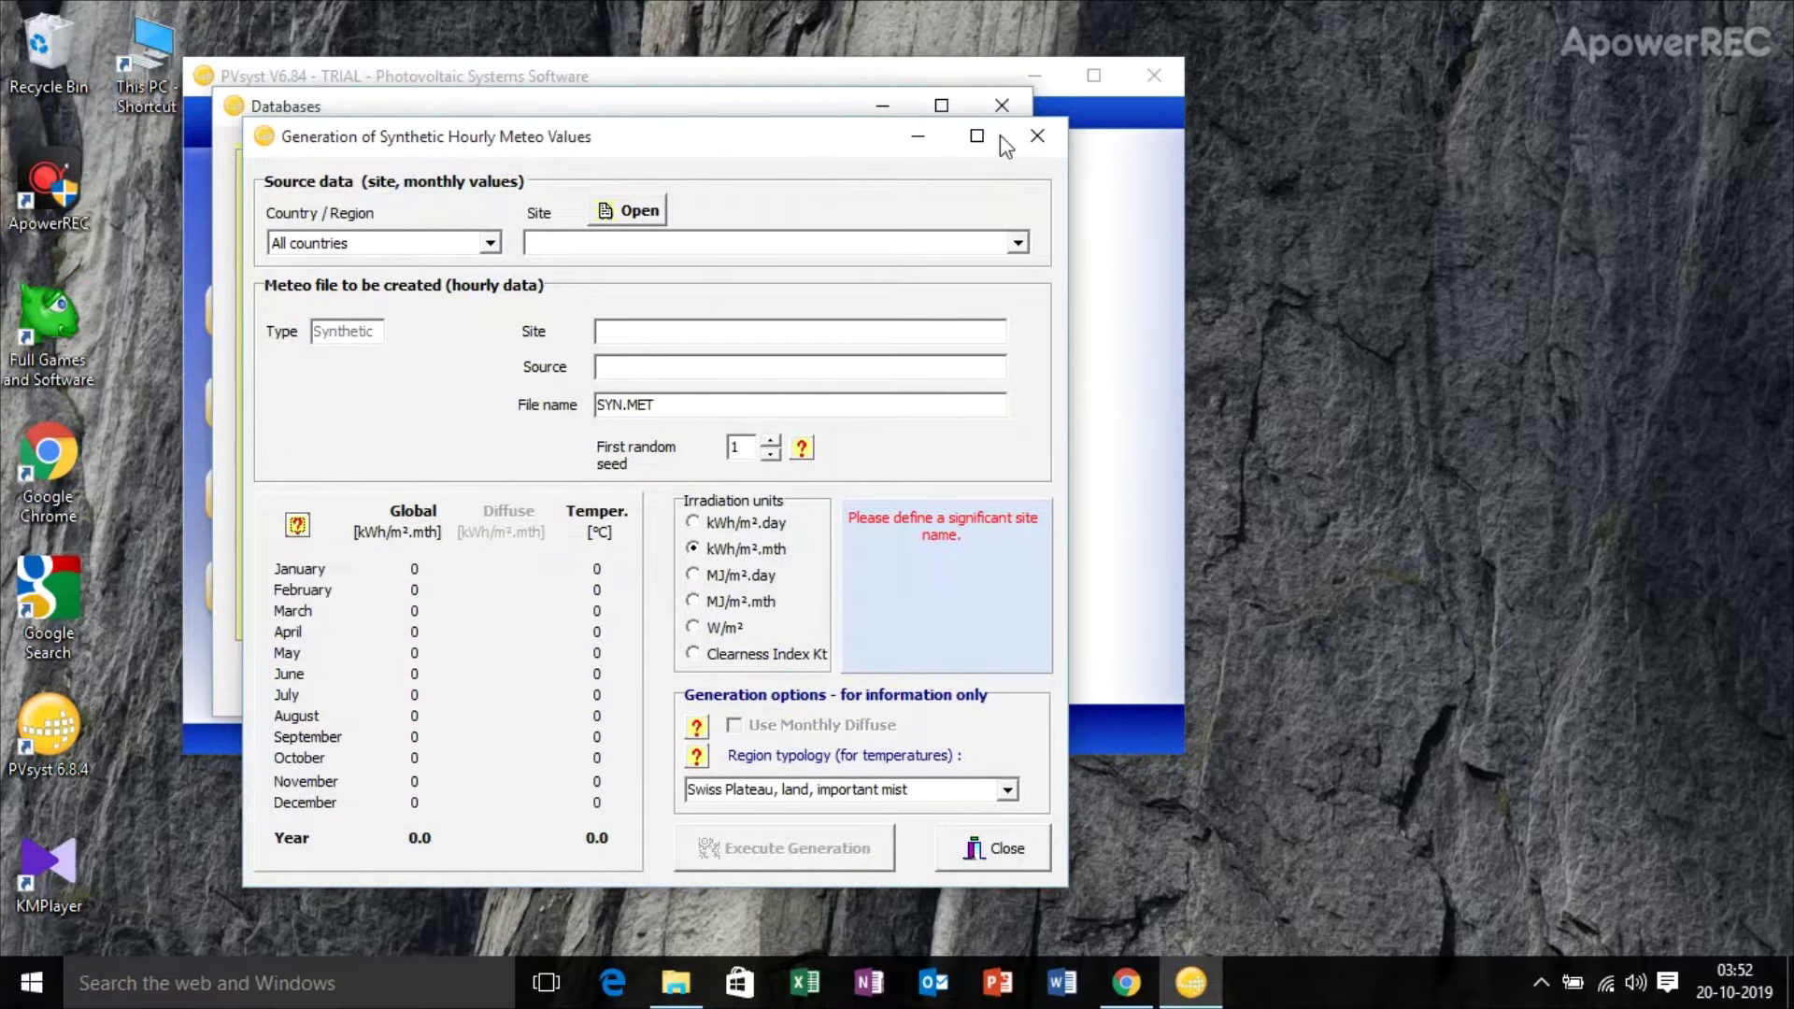
left_click(1038, 135)
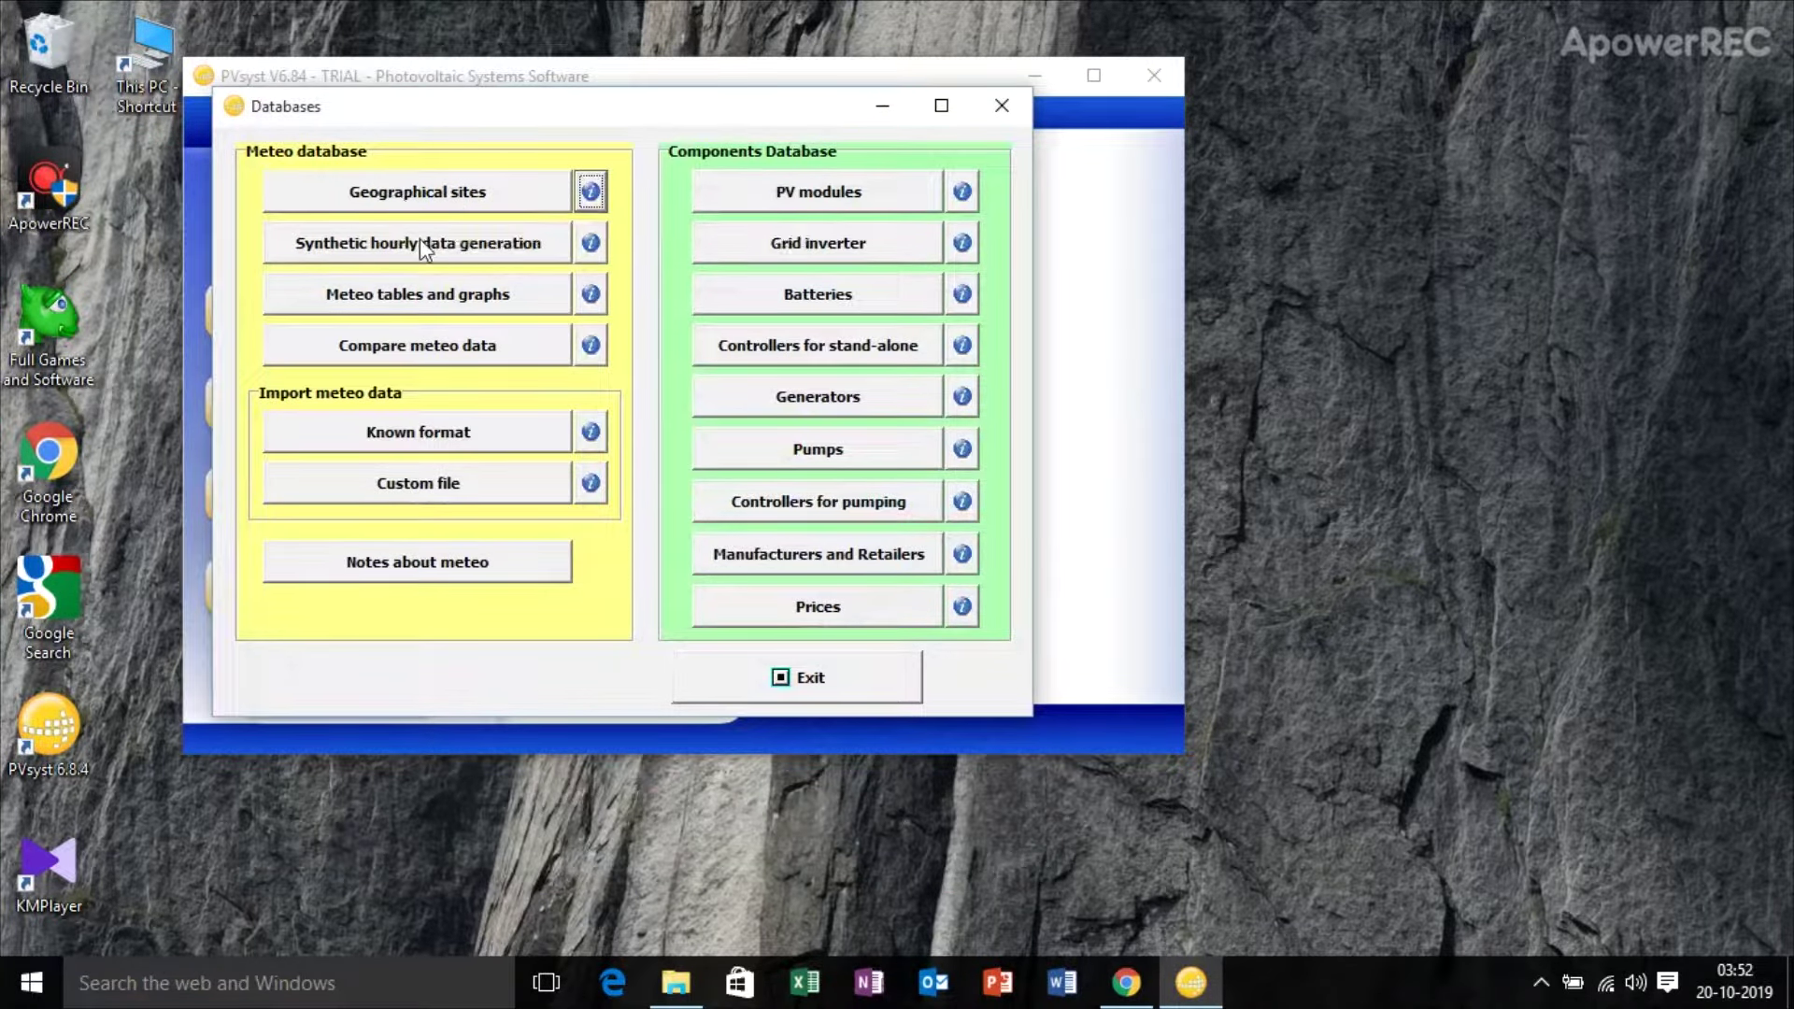
left_click(418, 240)
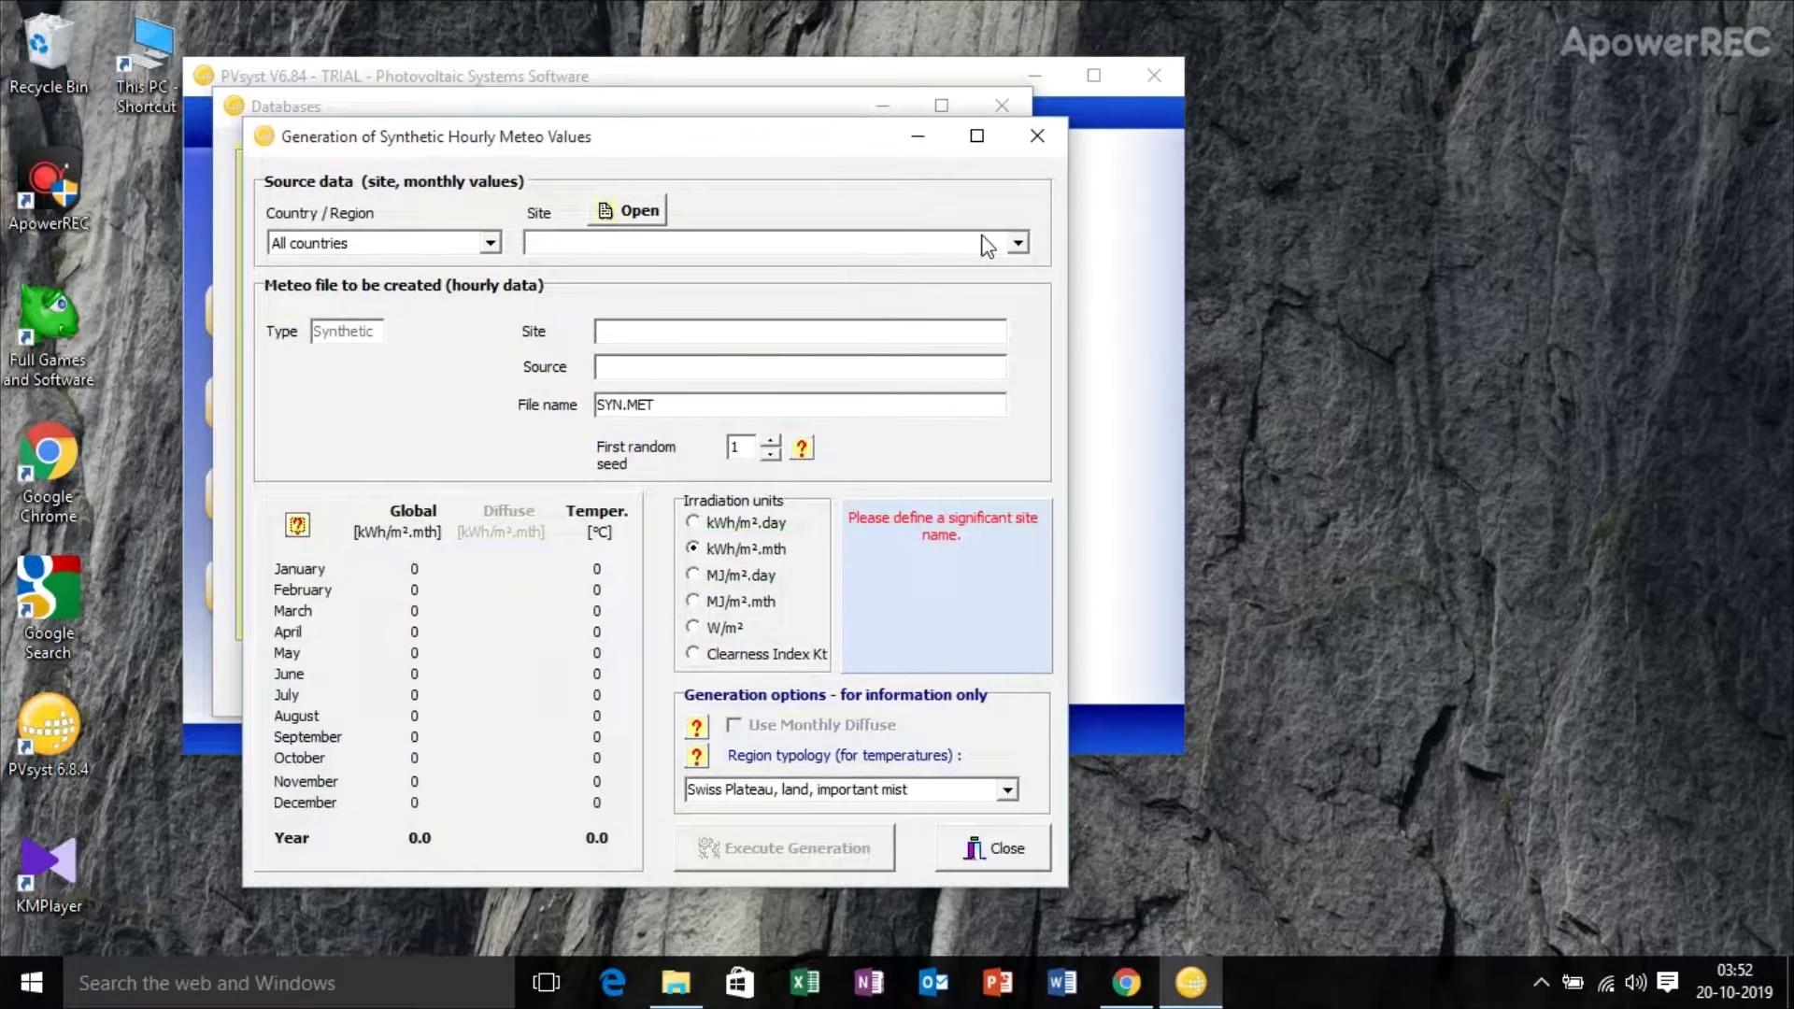
left_click(1017, 243)
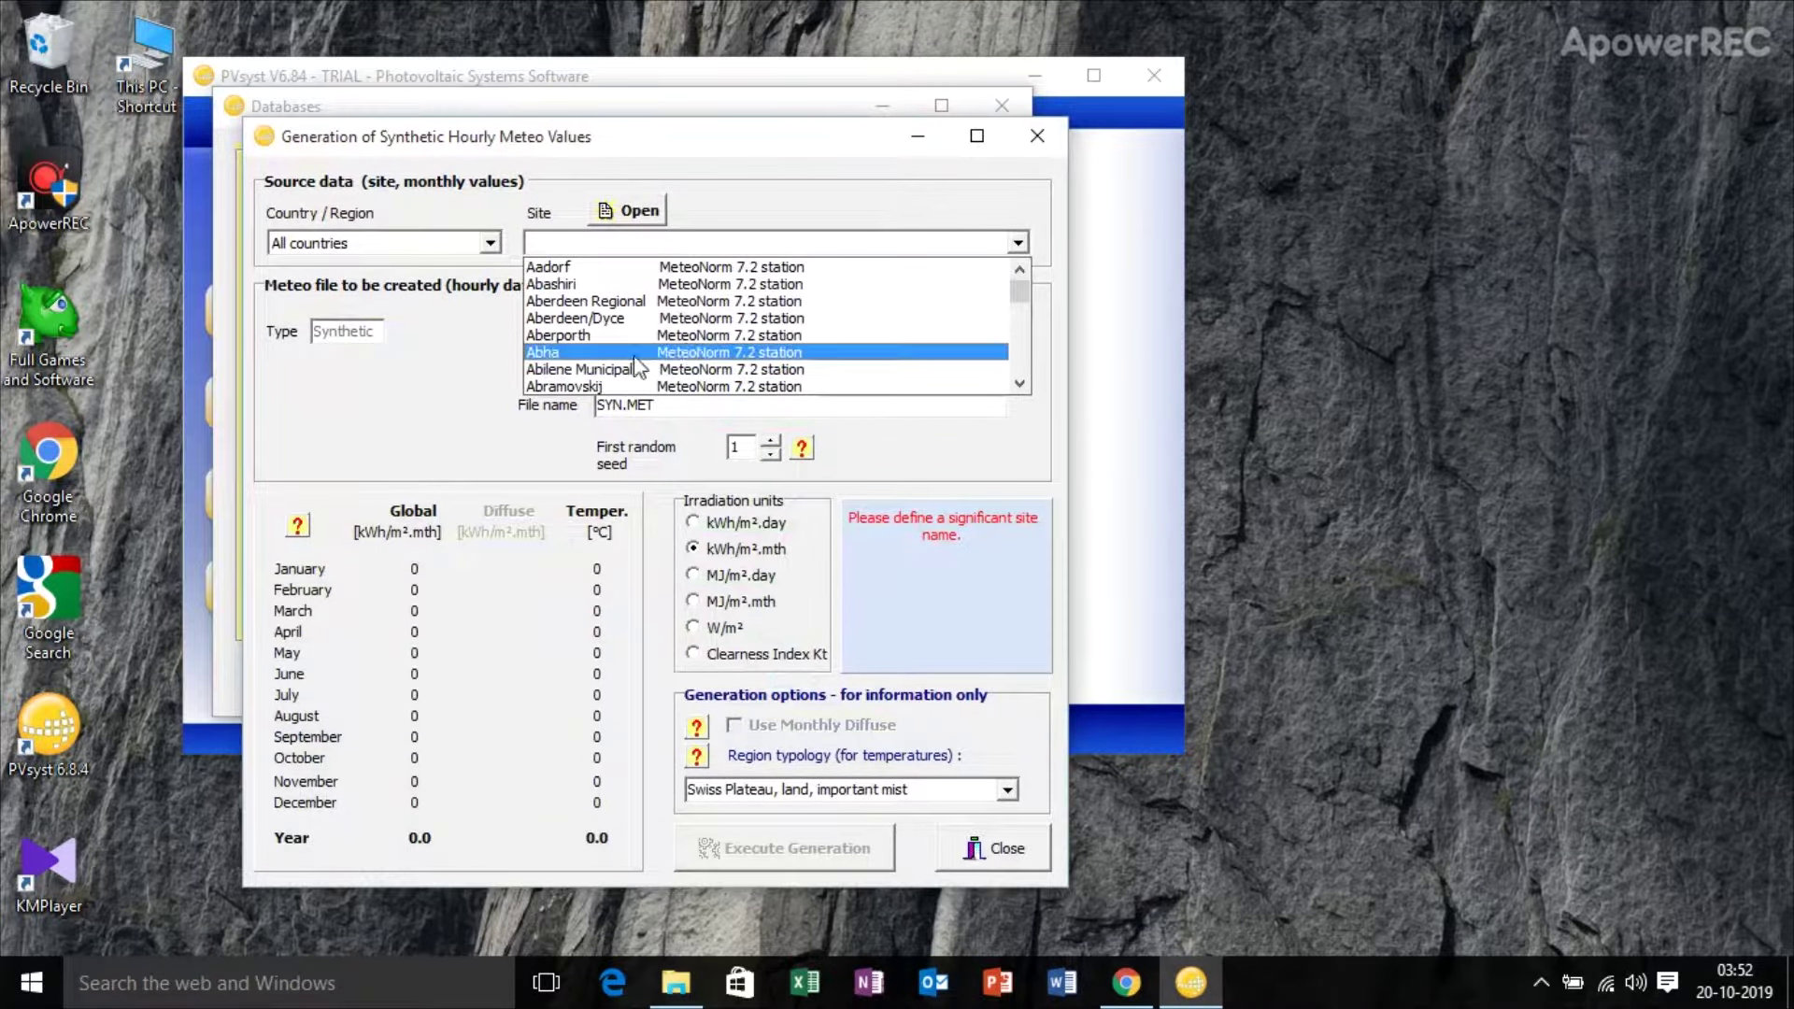
left_click(417, 391)
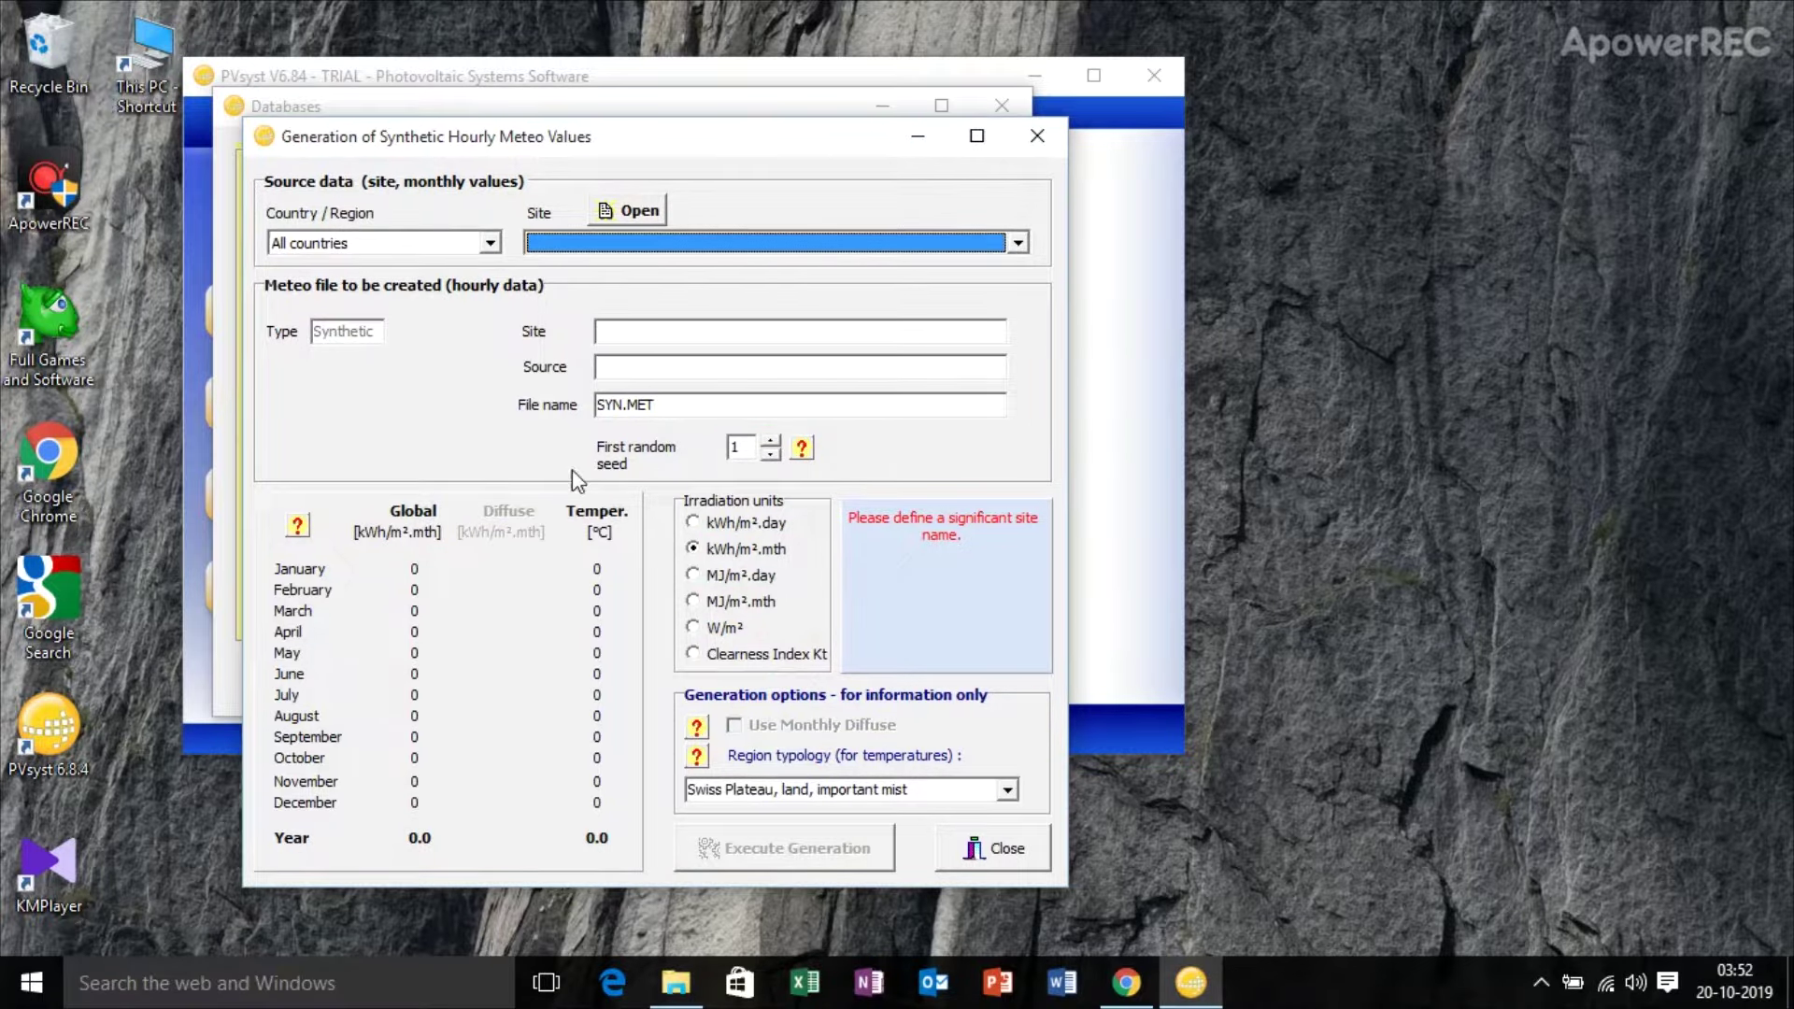
key("Escape")
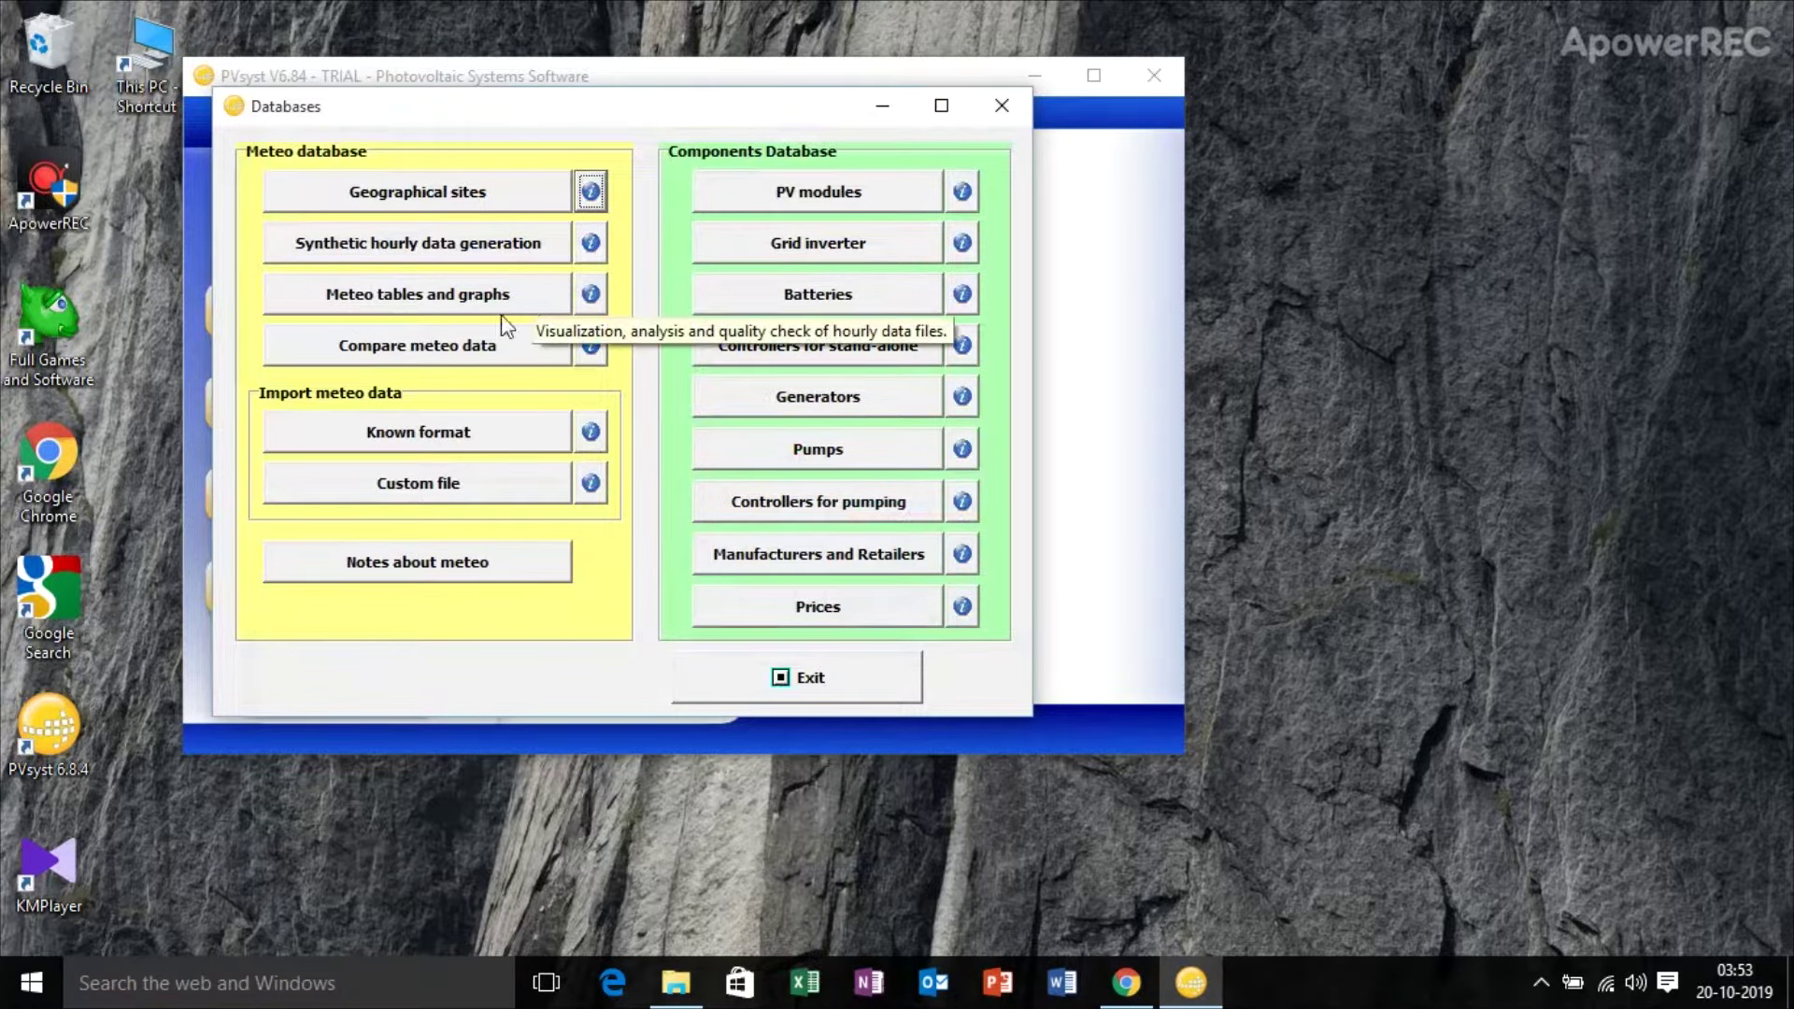
- Examine the meteo data comparison tool and its list of monthly data sites, and close it
left_click(402, 351)
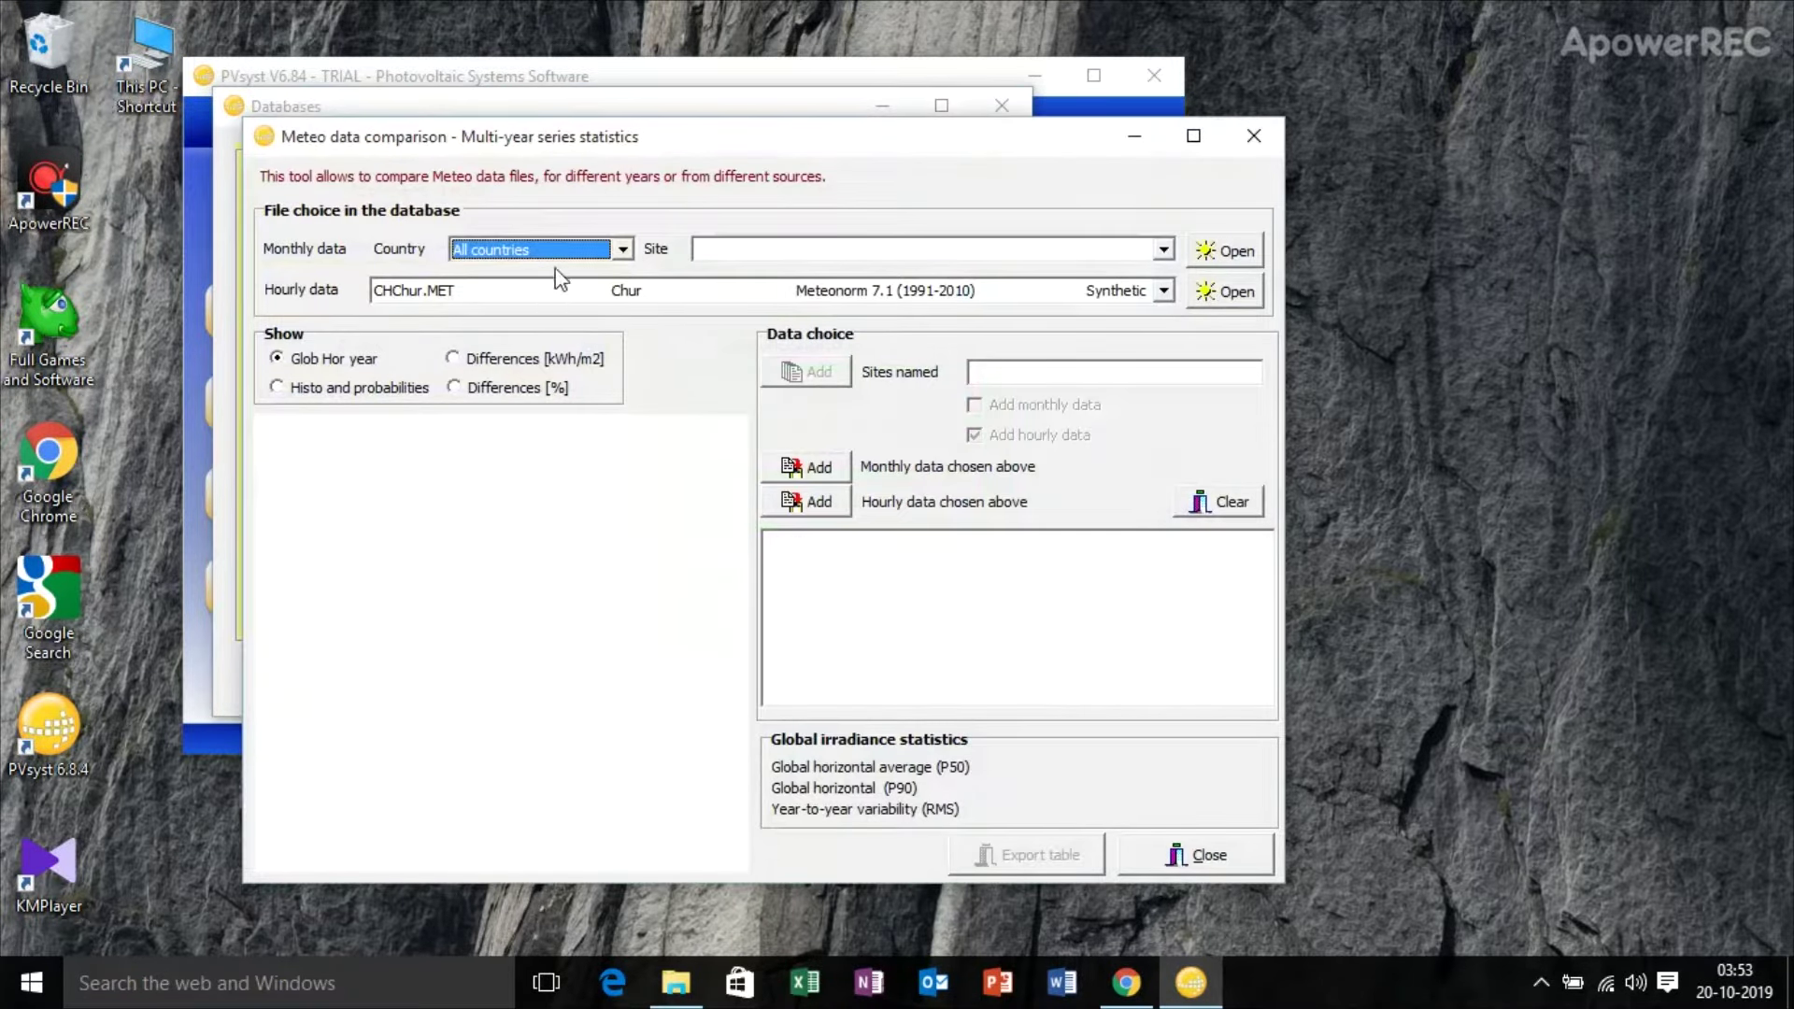
left_click(770, 247)
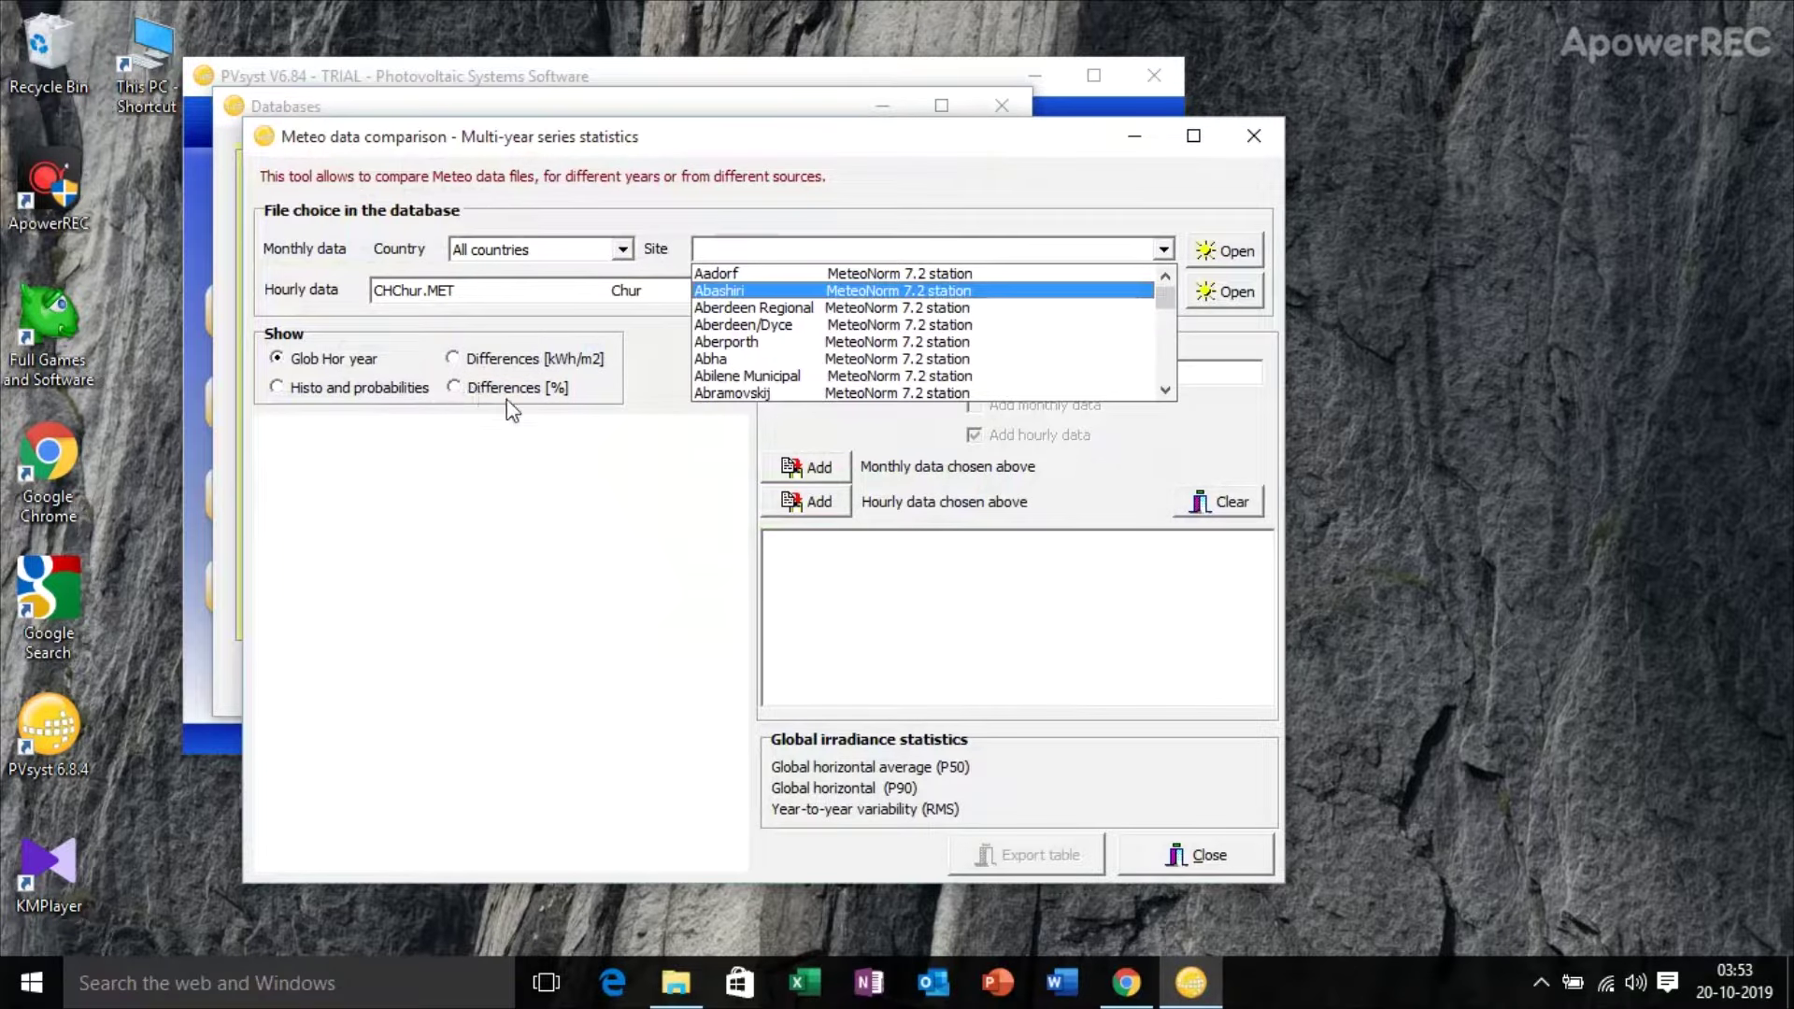
left_click(1149, 858)
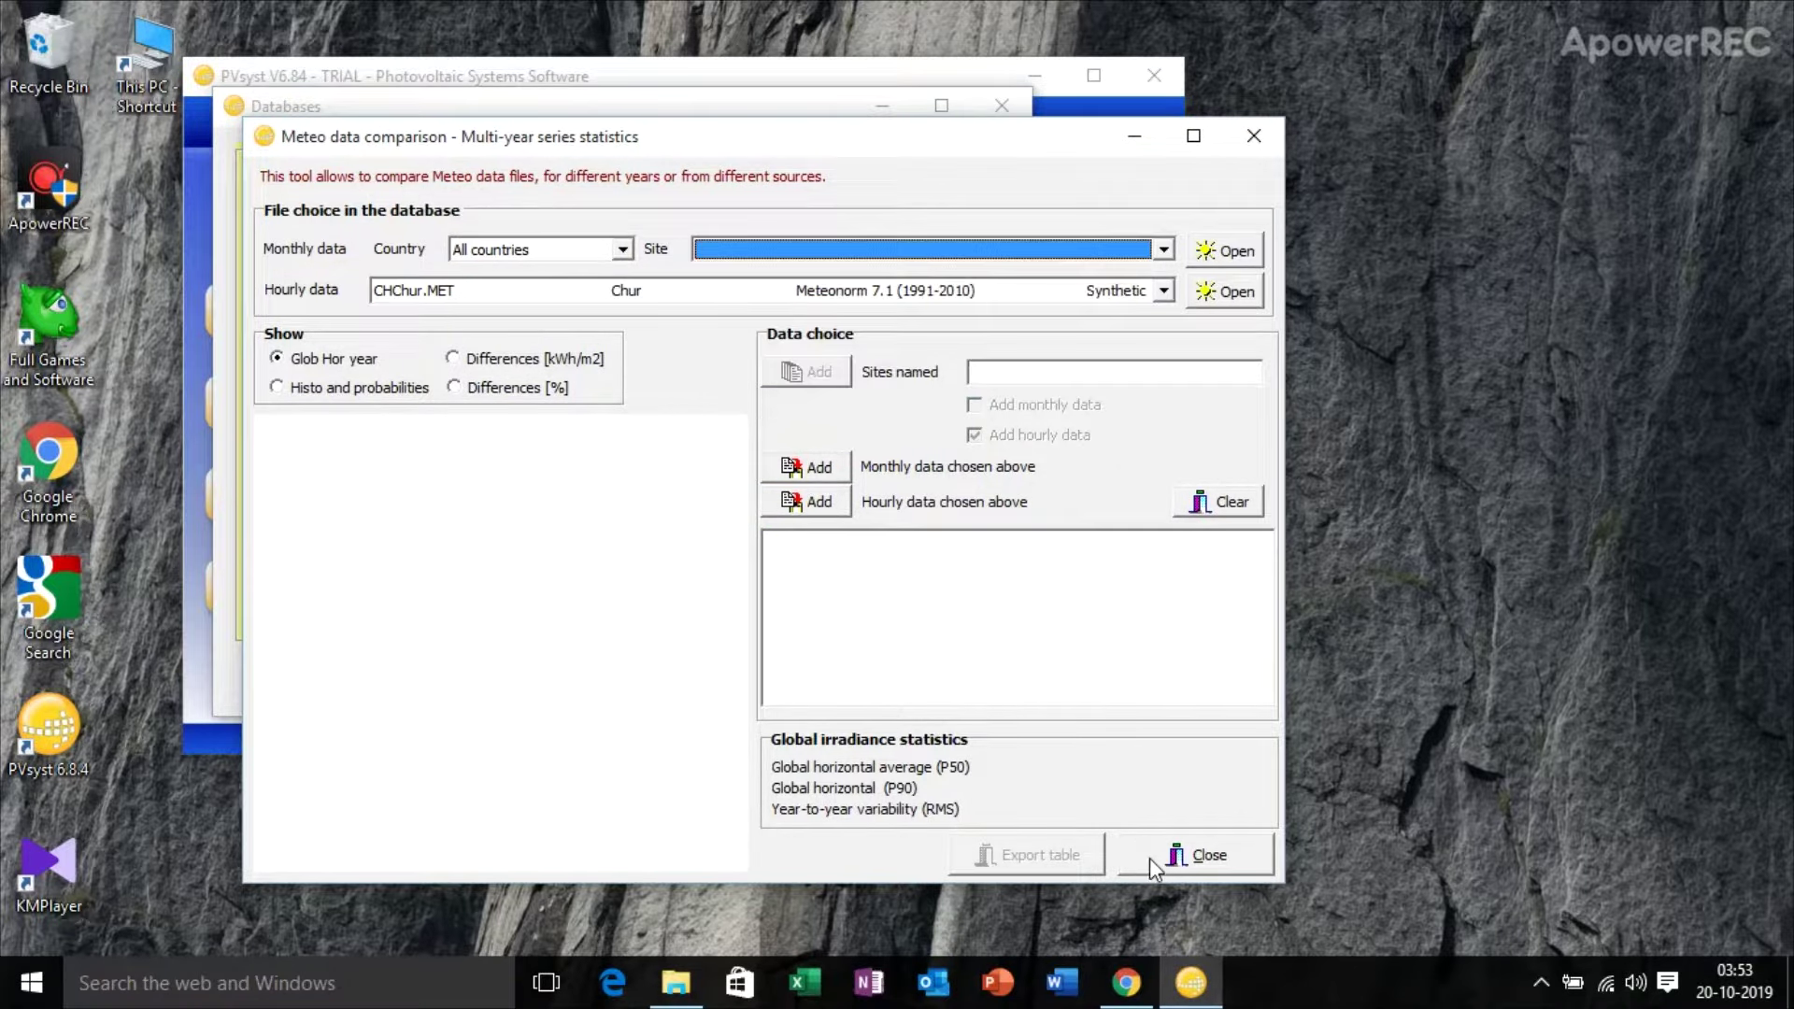
left_click(1168, 859)
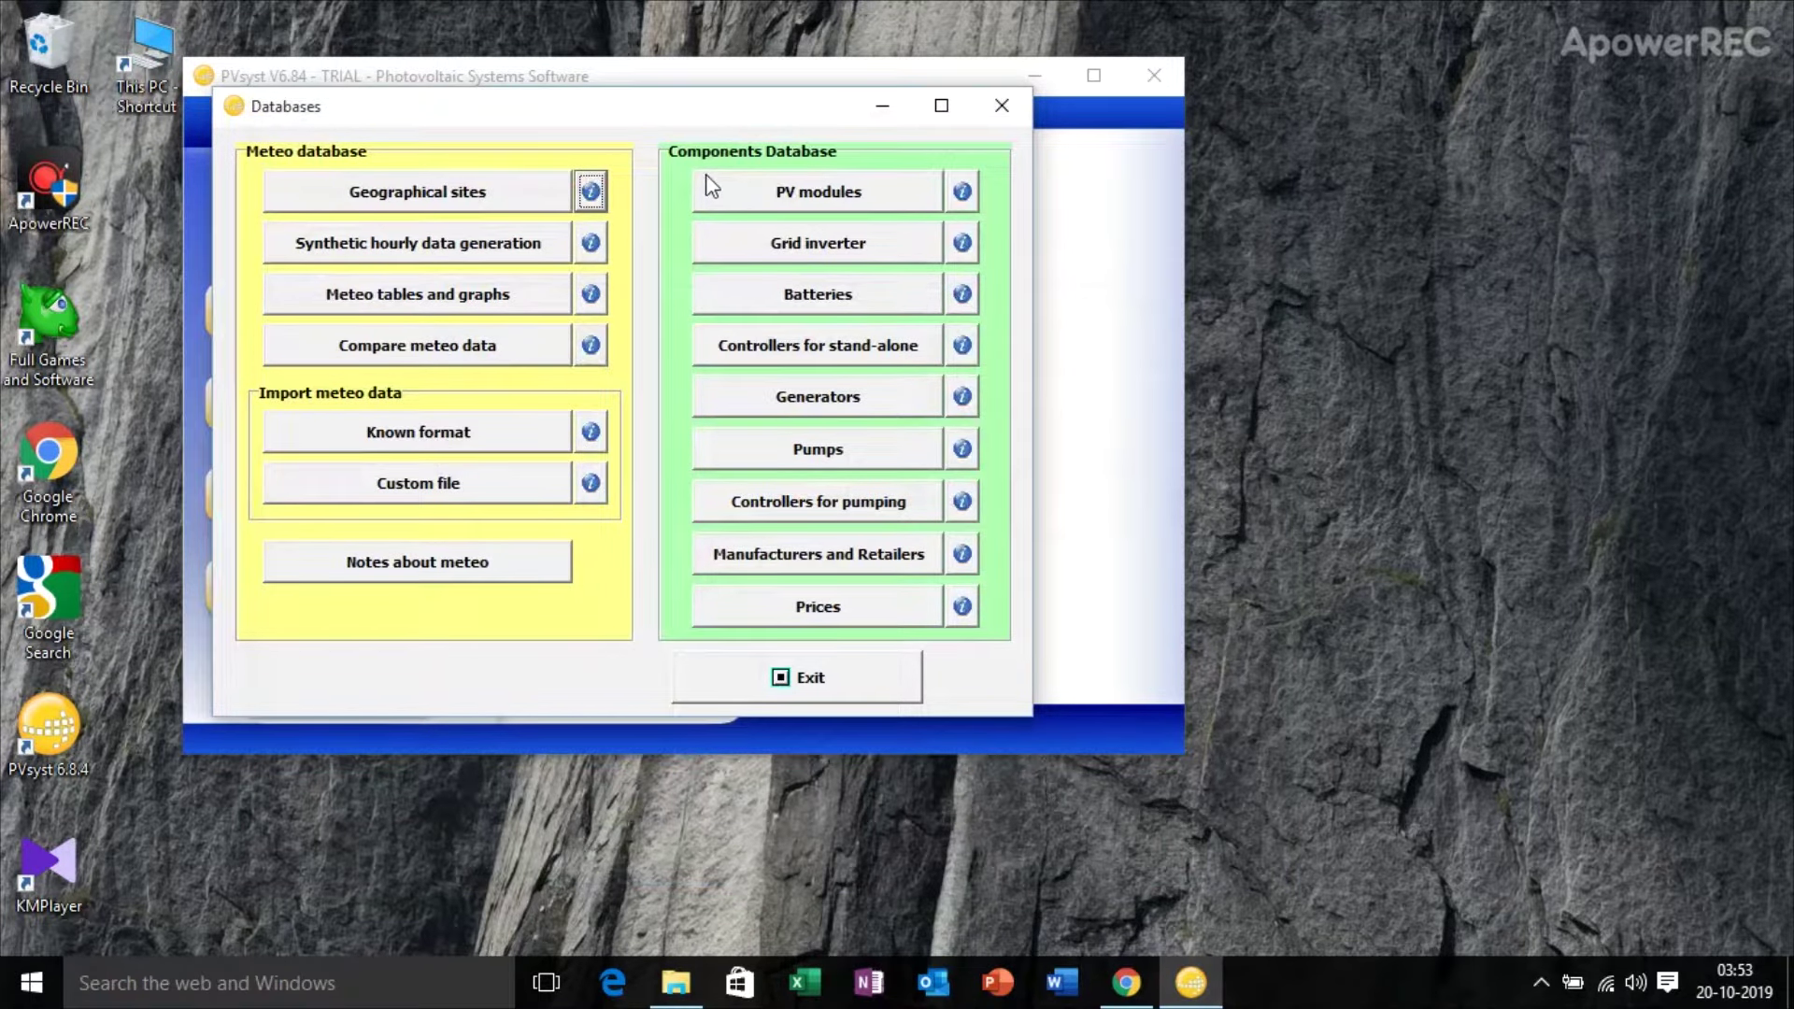
- Check the CSUN modules and the manufacturer list in the PV modules database, and return to the main window
left_click(881, 194)
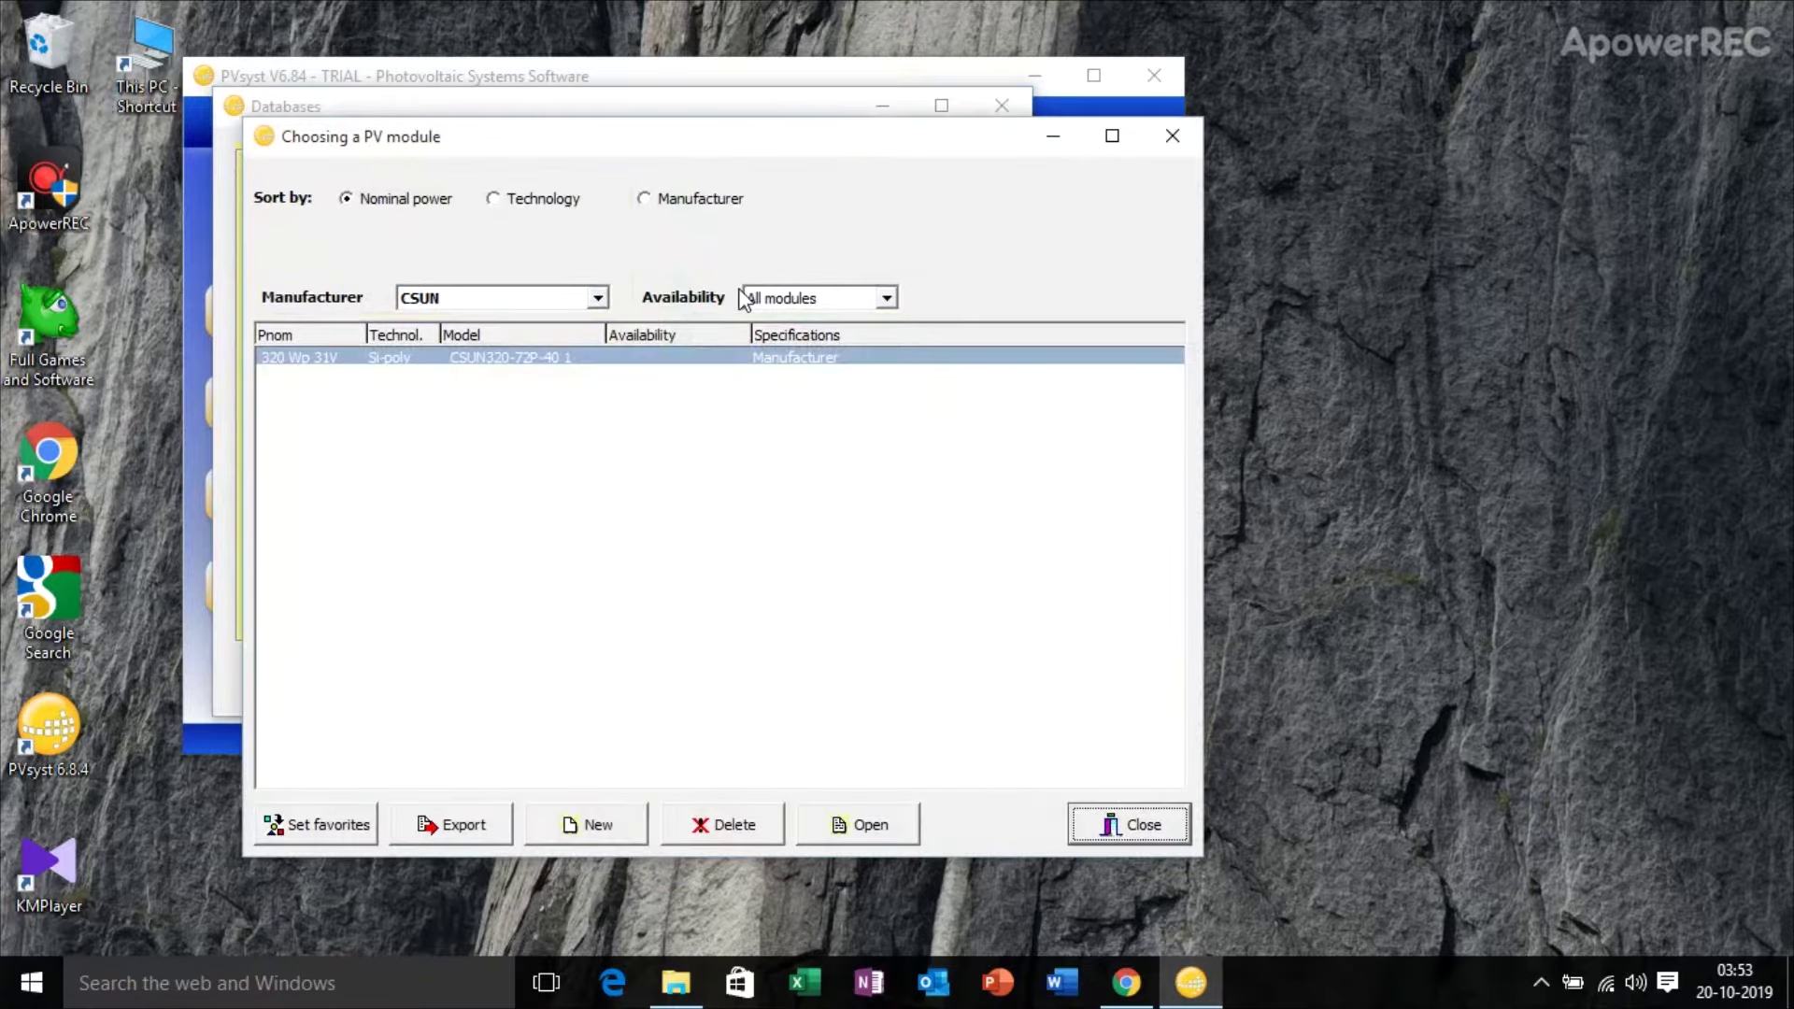
left_click(524, 297)
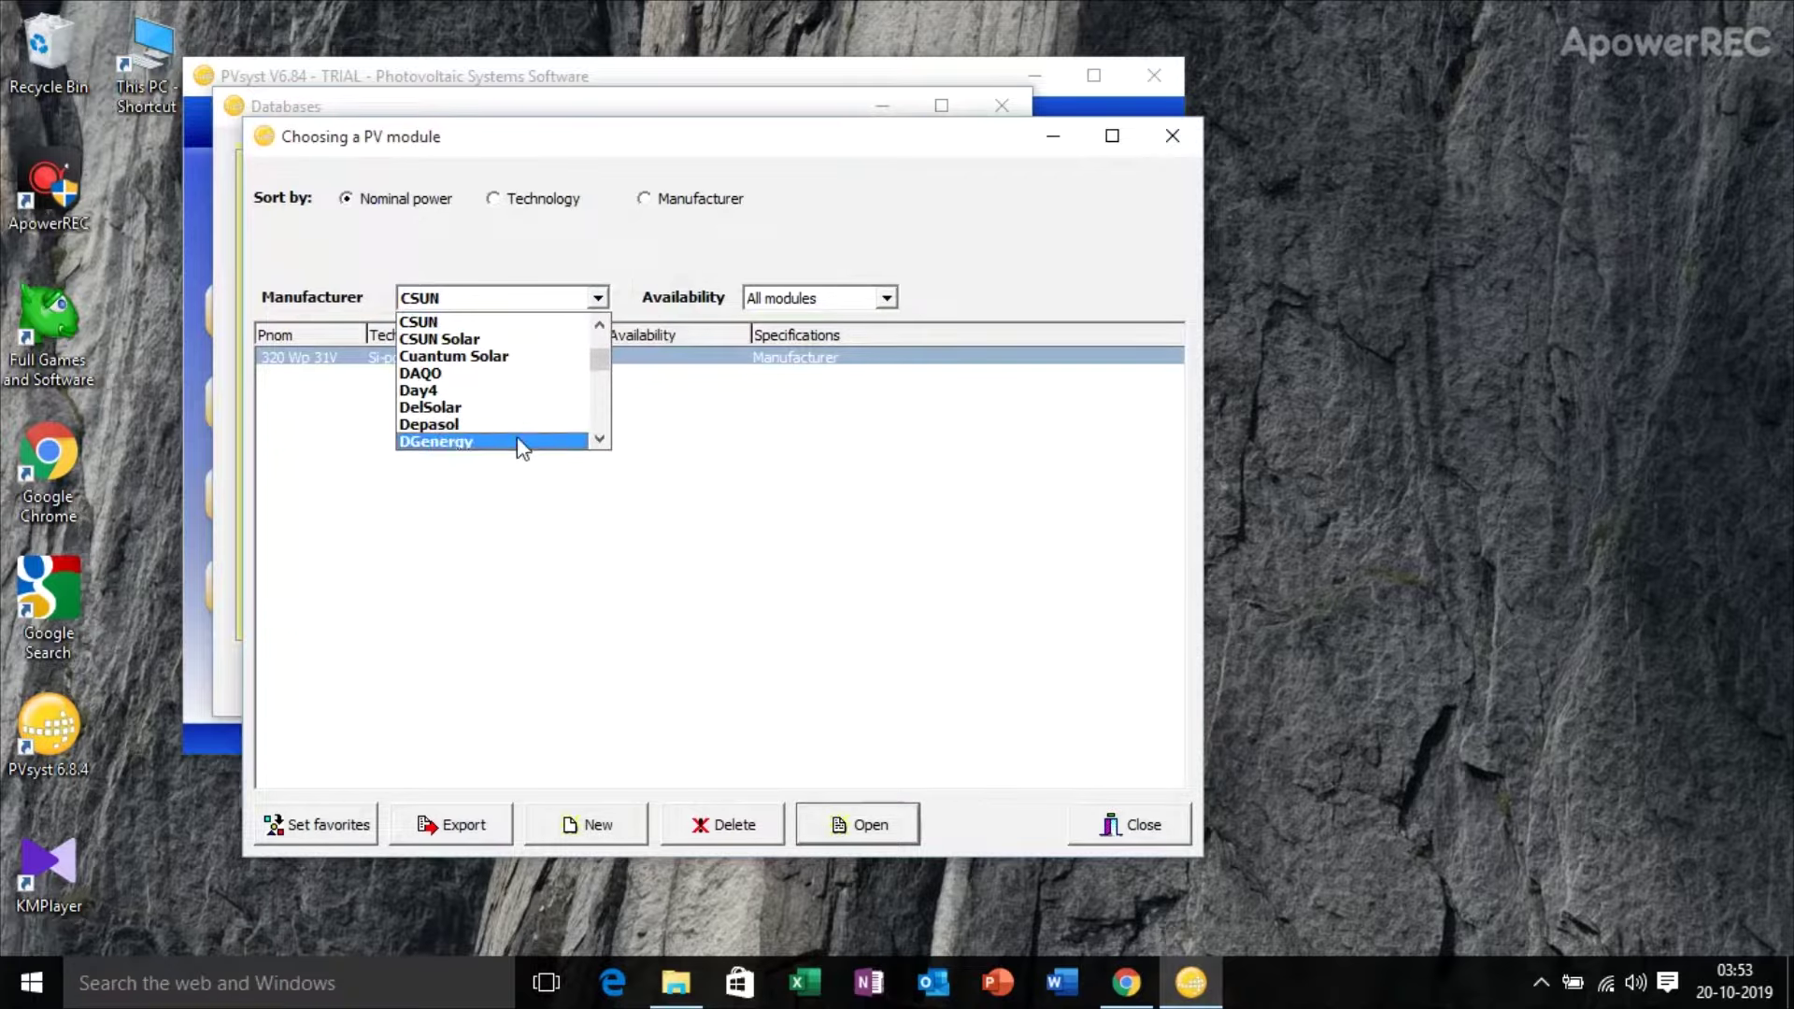
left_click(1163, 833)
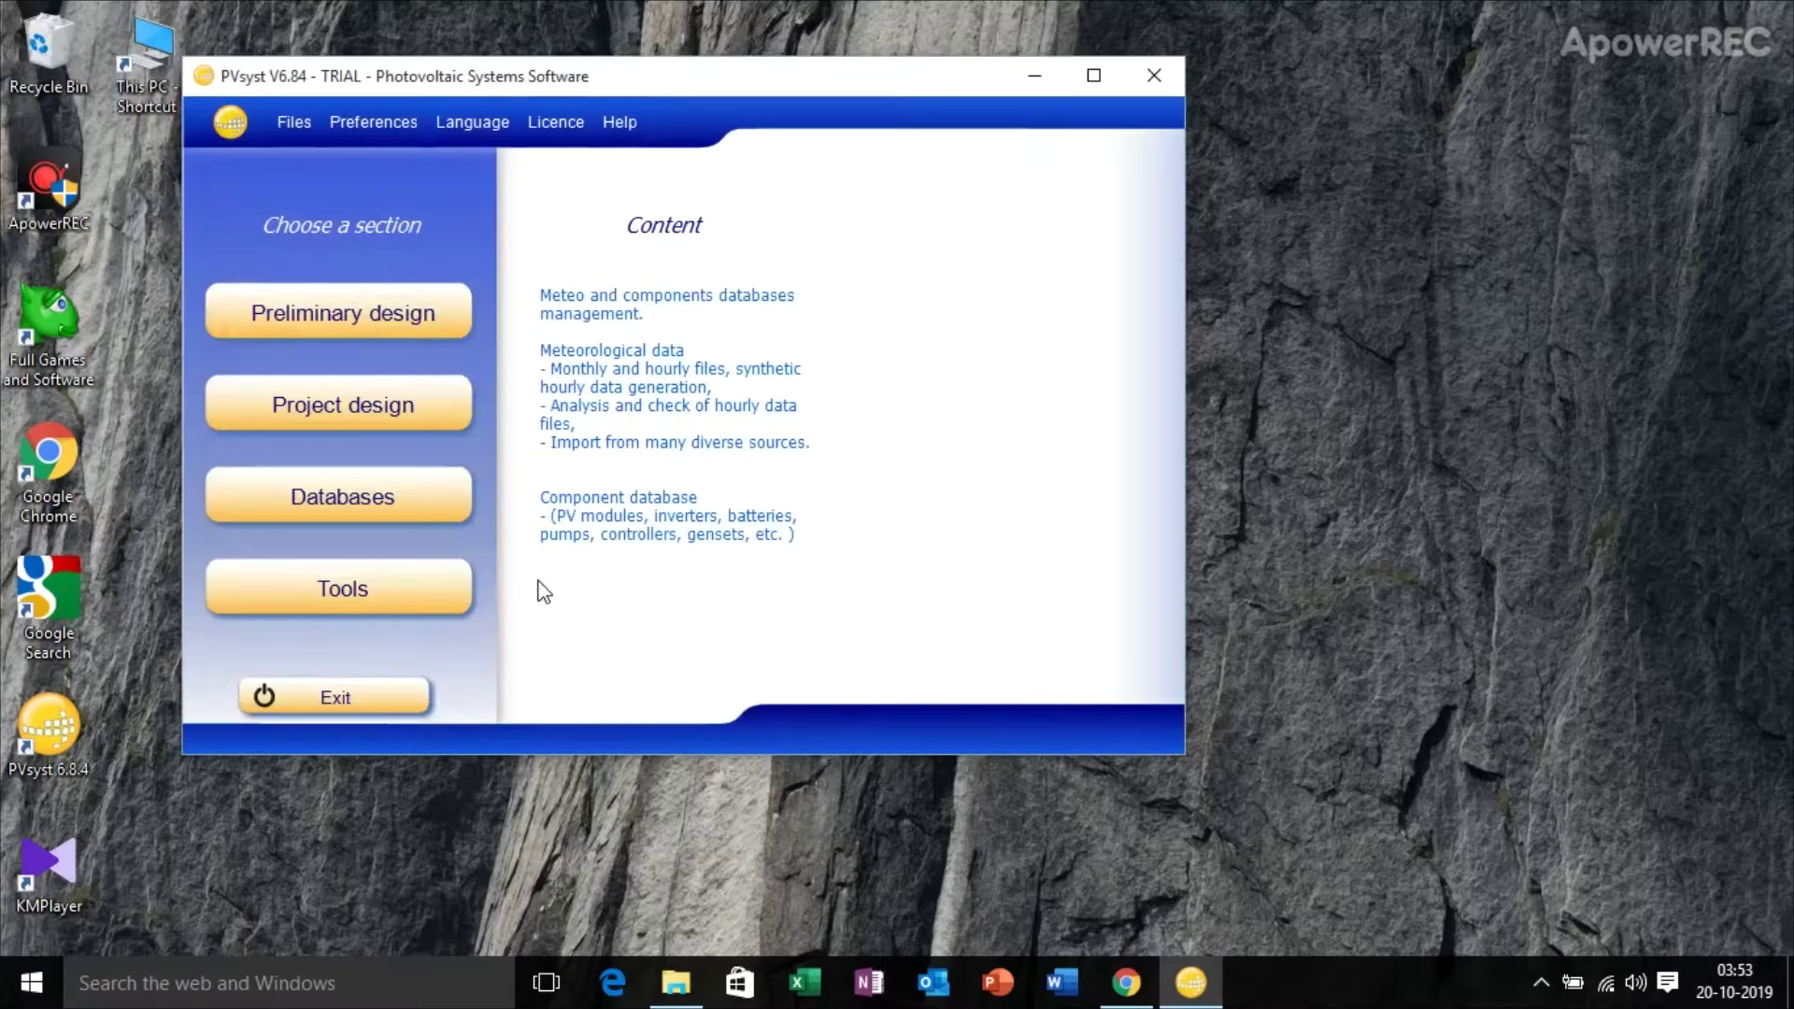
- Start a grid-connected project design with the file name PVsyst Training and the project name Delhi Project
left_click(397, 405)
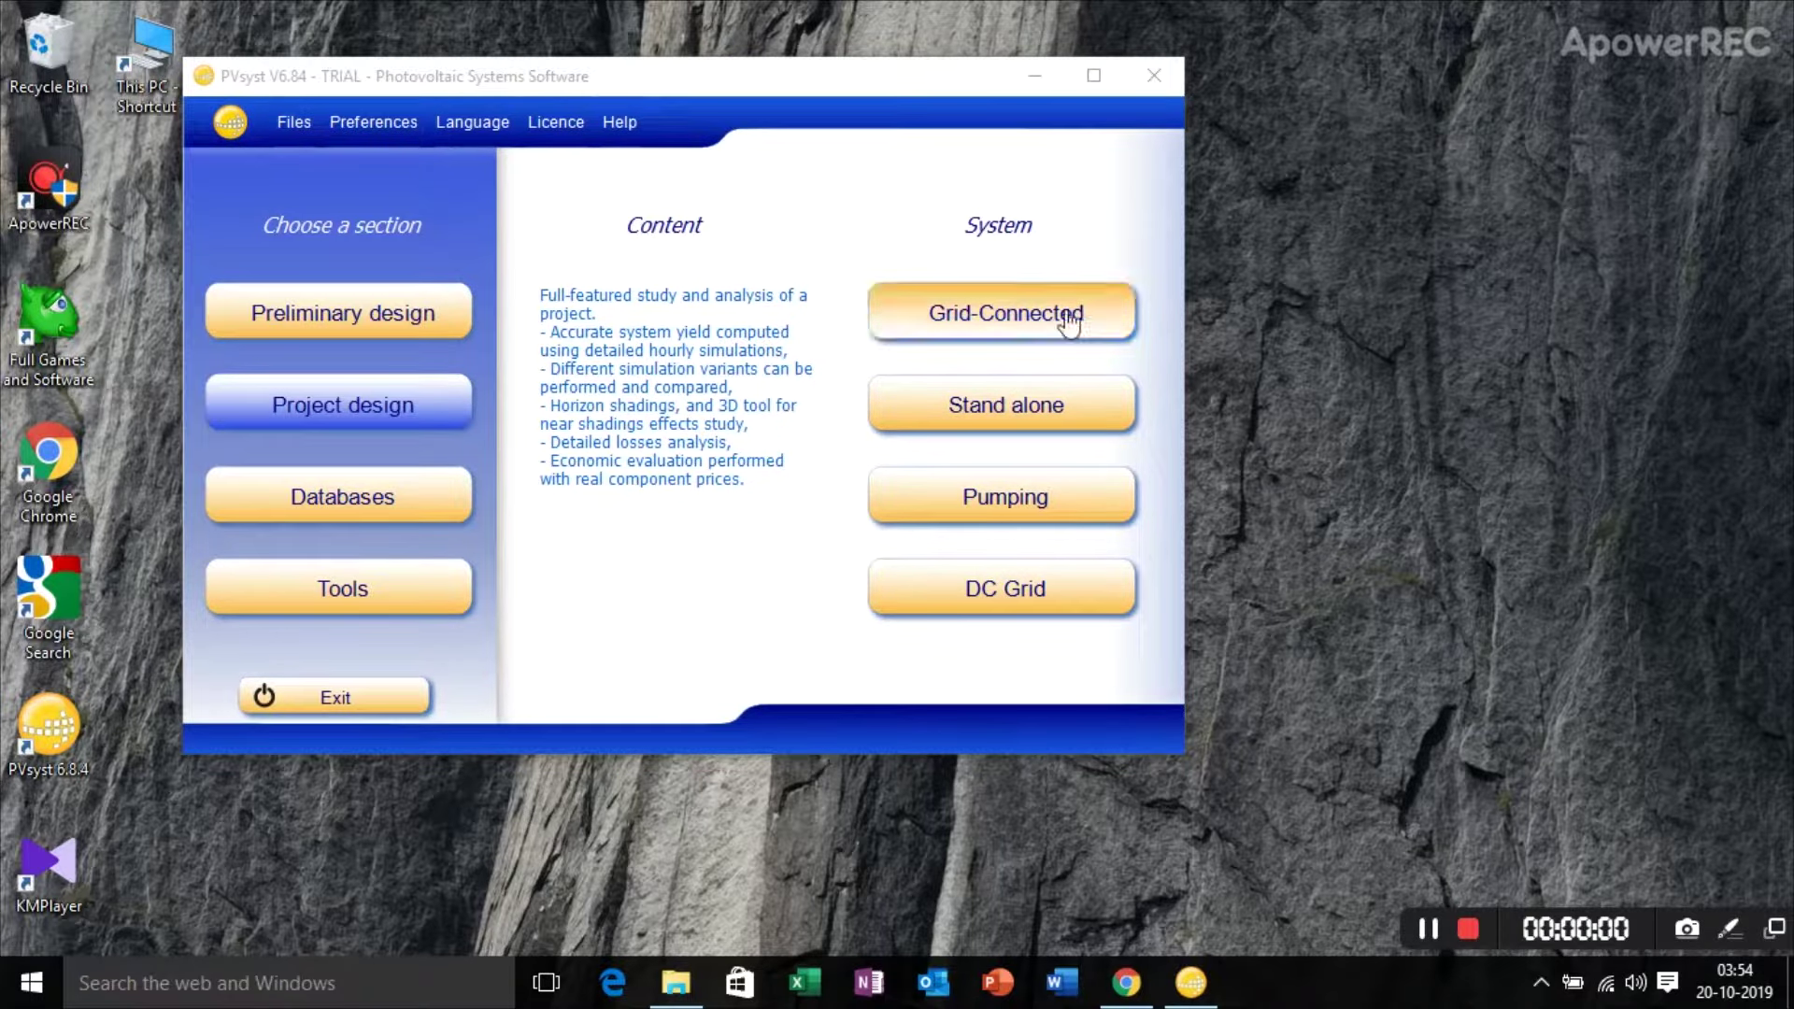
left_click(985, 318)
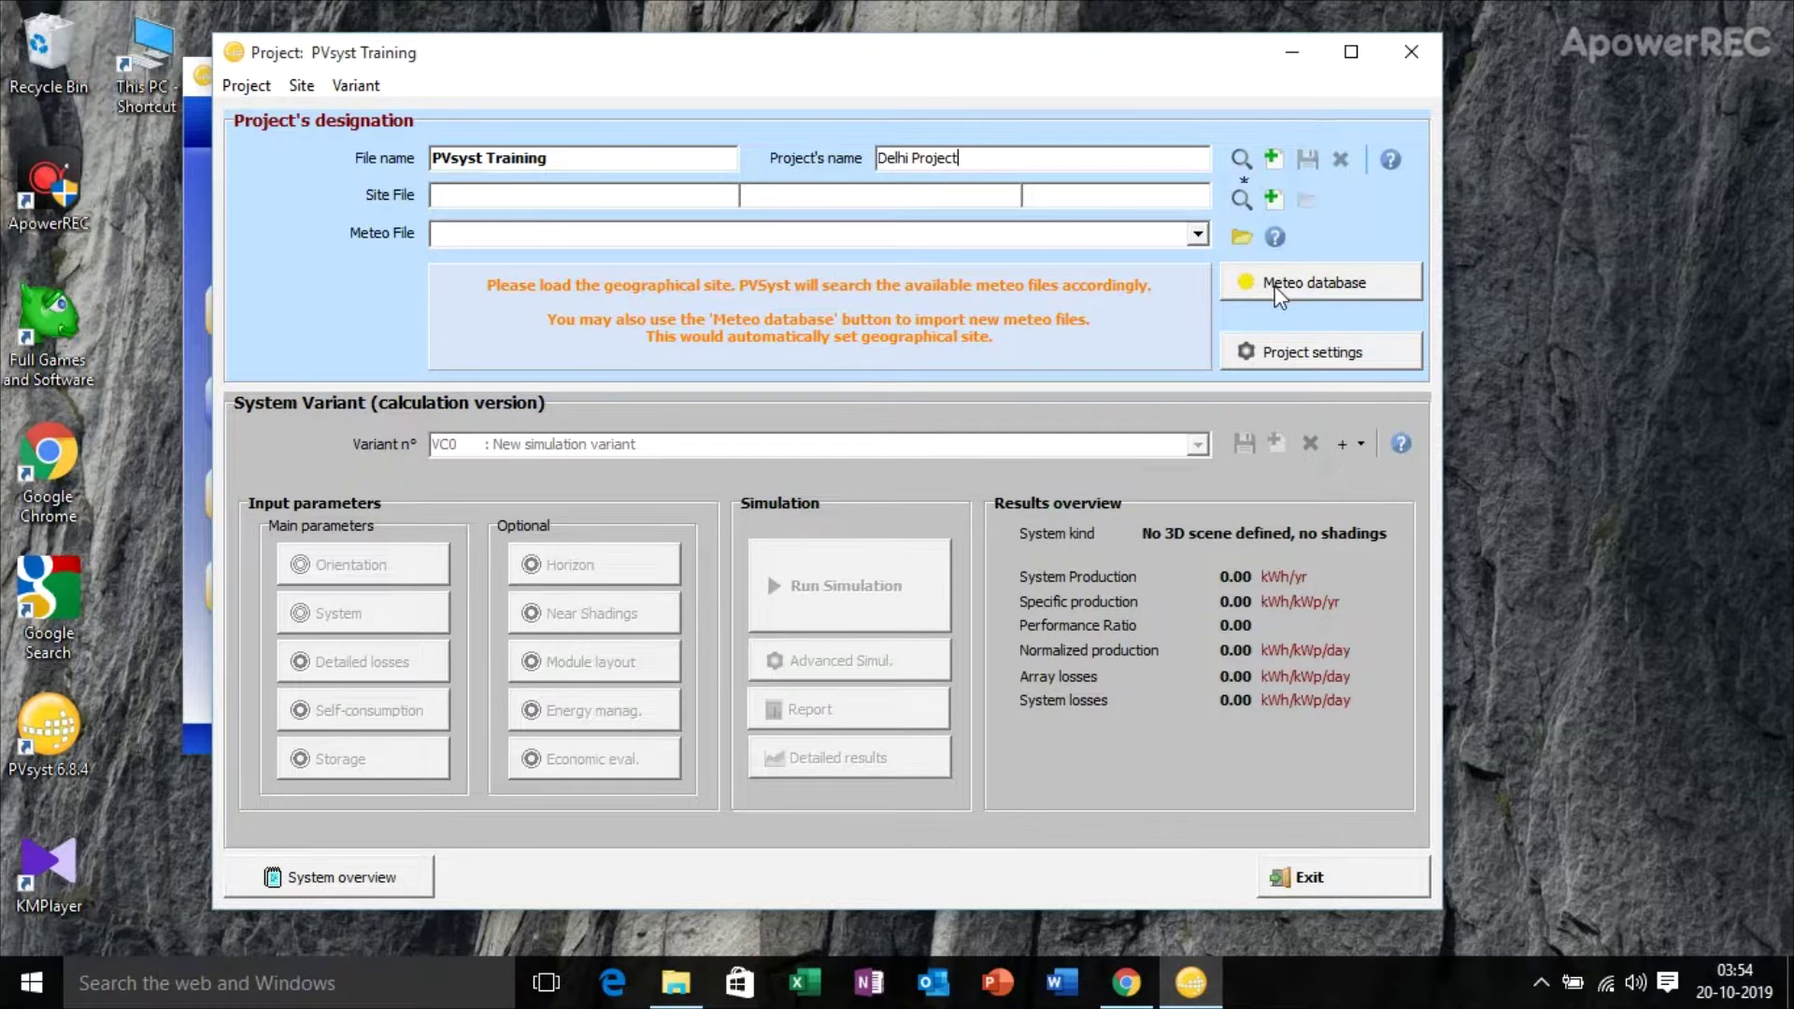
- Open the geographical sites list from the project's meteo database and start a new site
left_click(1279, 291)
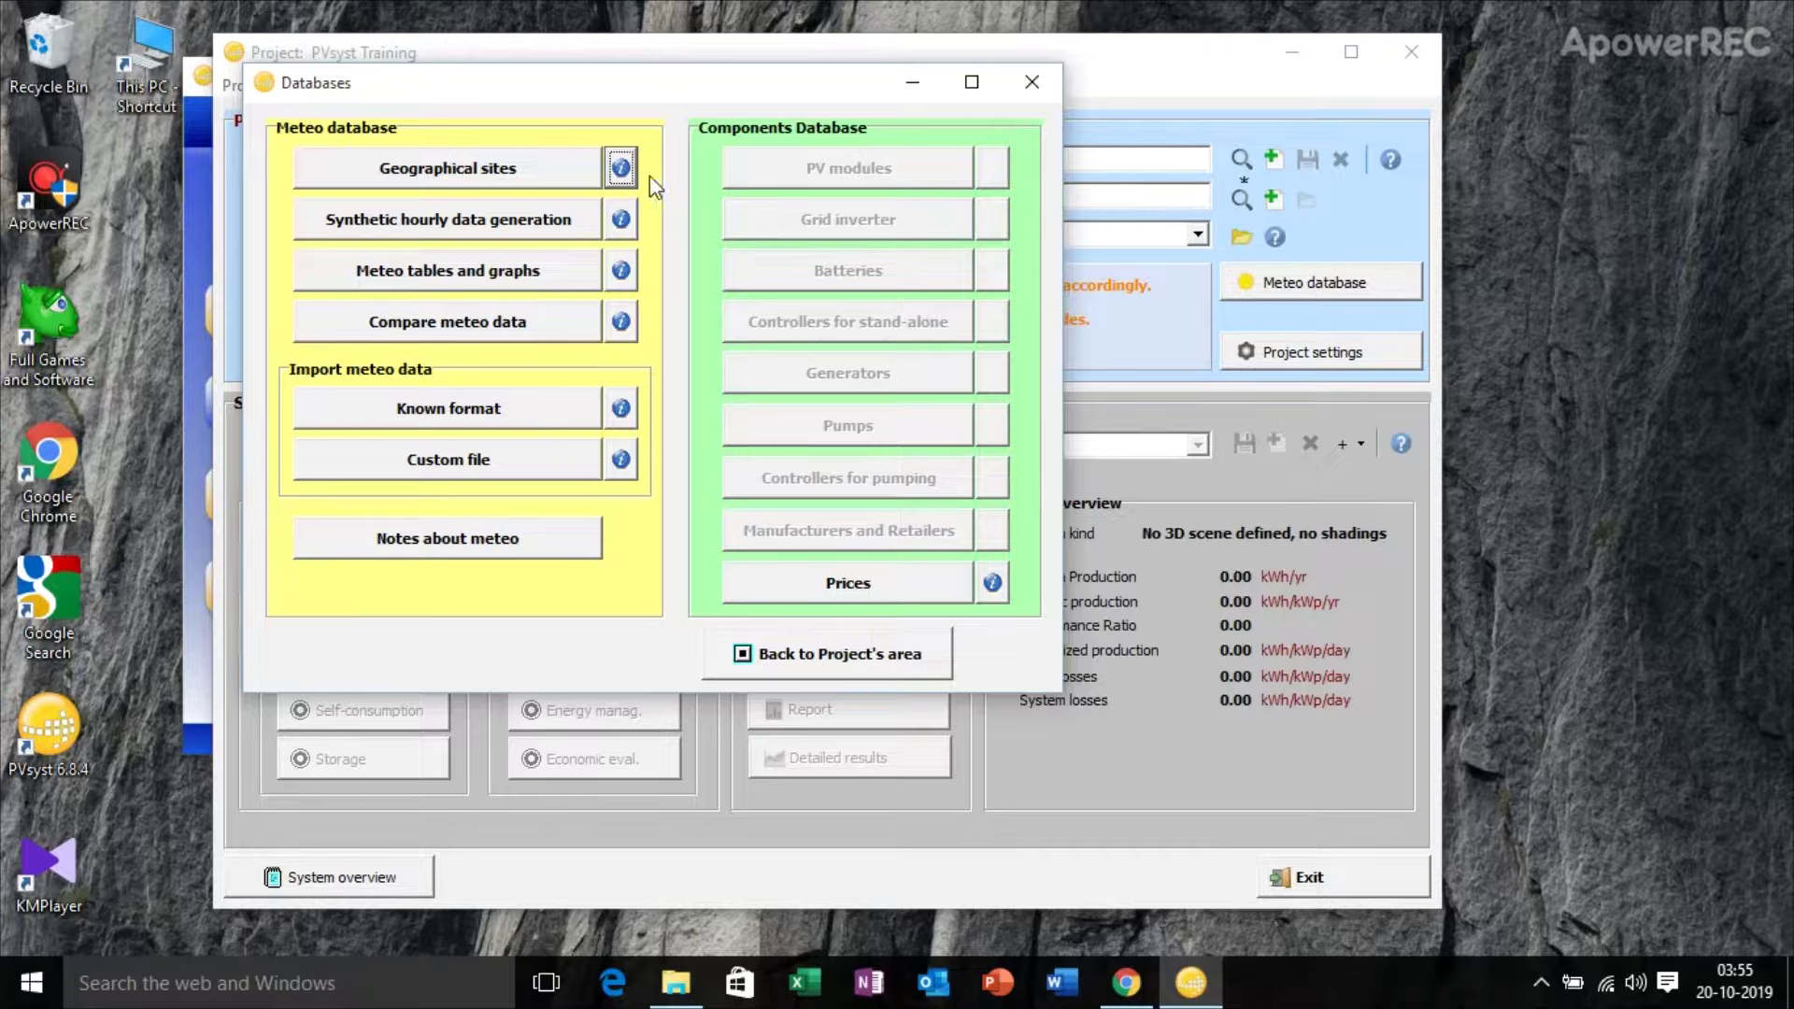
left_click(536, 179)
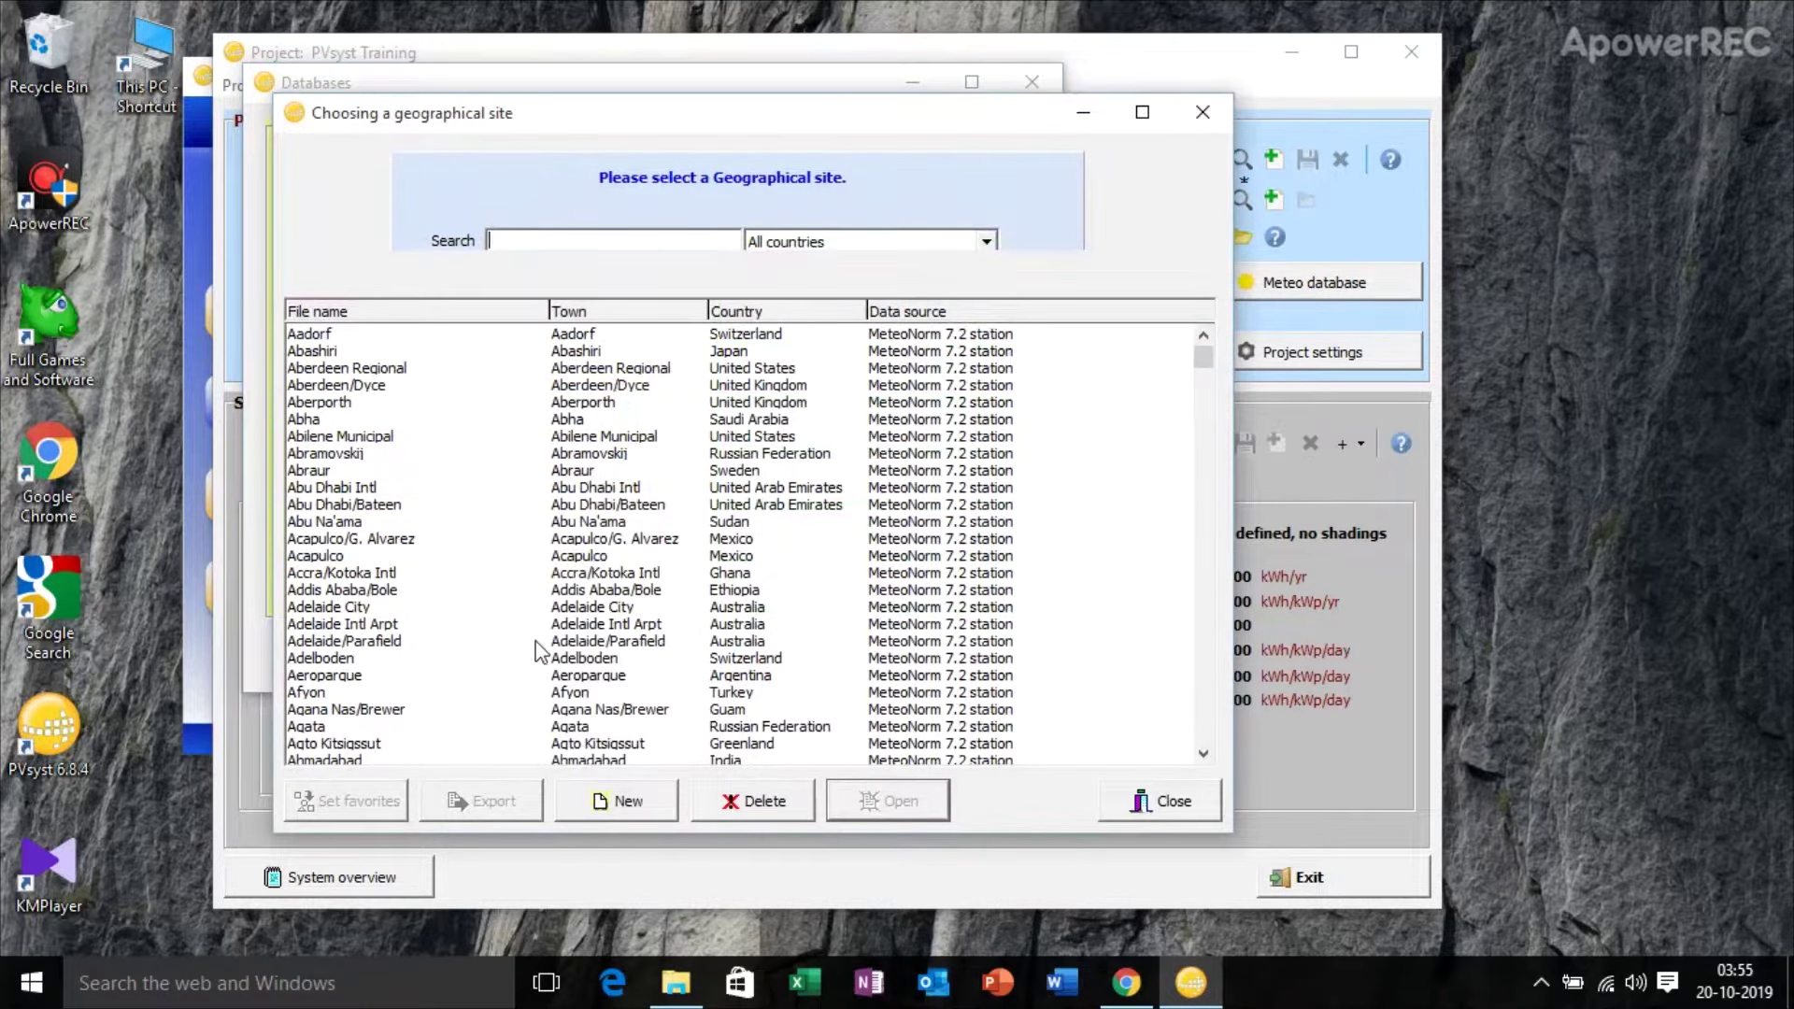
left_click(579, 814)
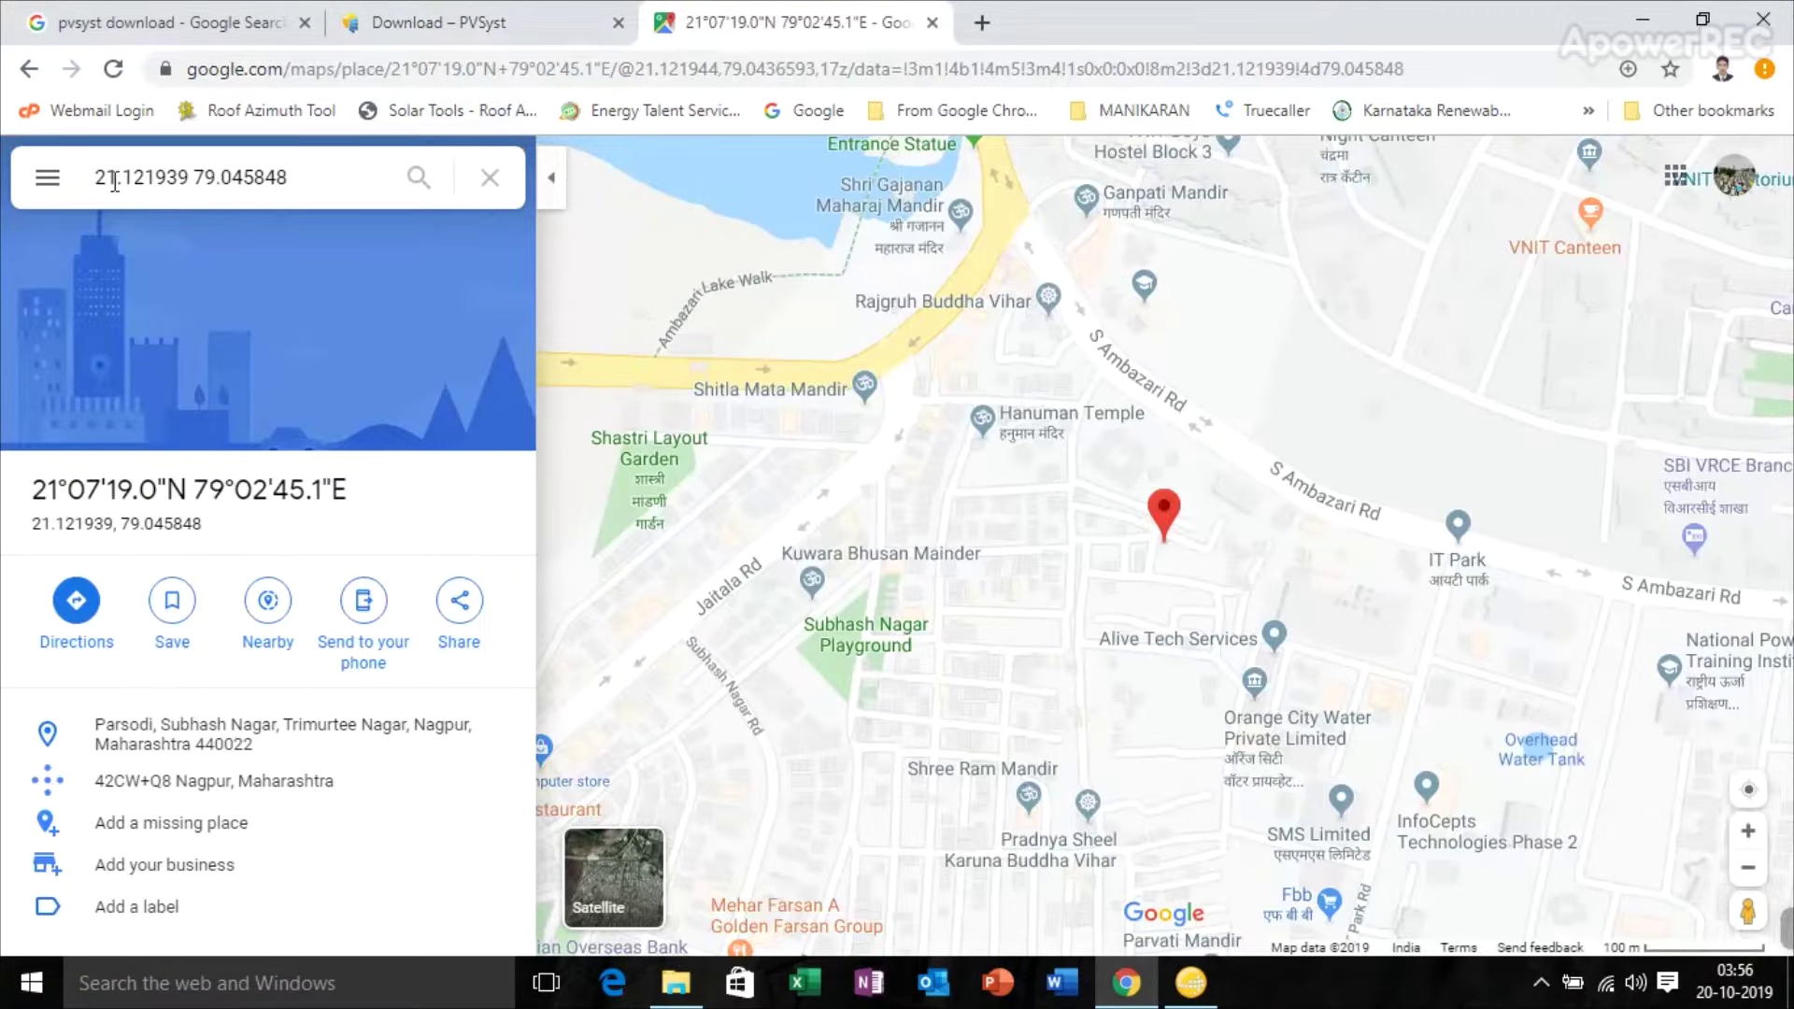
- Copy the site coordinates 21.121939 79.045848 from the place search in Google Maps
left_click_drag(98, 176, 300, 177)
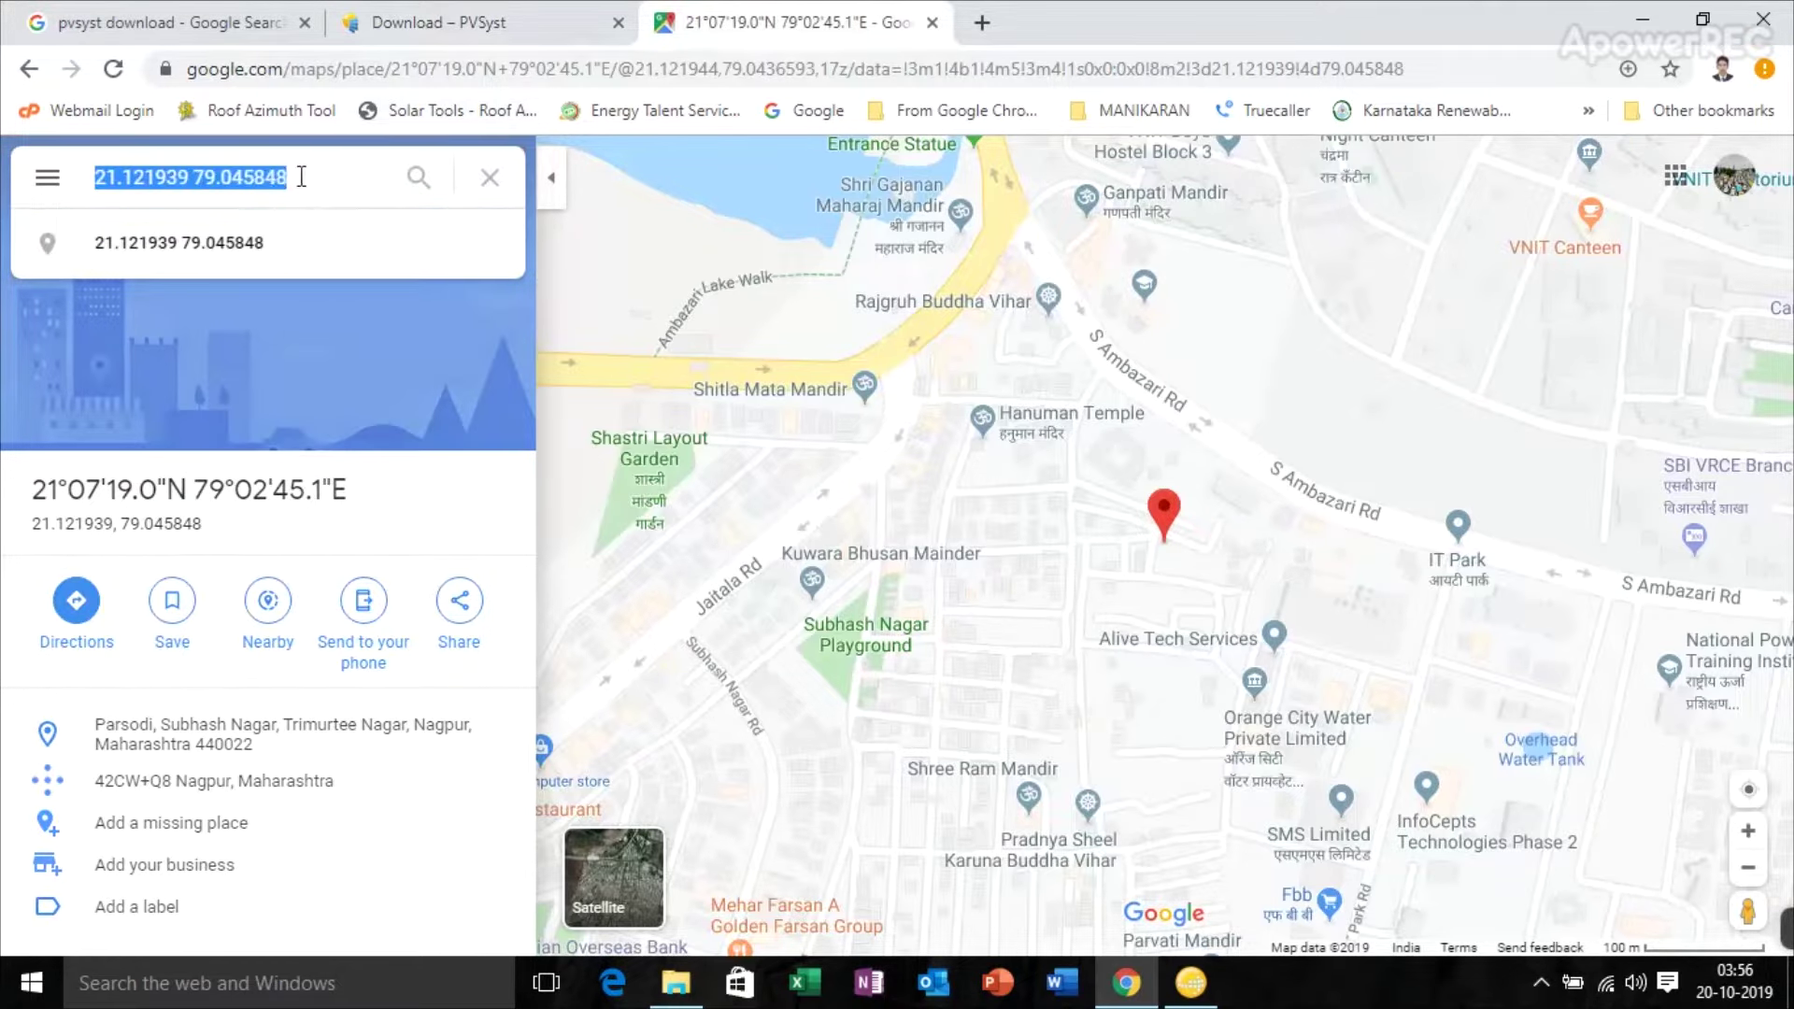
right_click(241, 177)
left_click(281, 241)
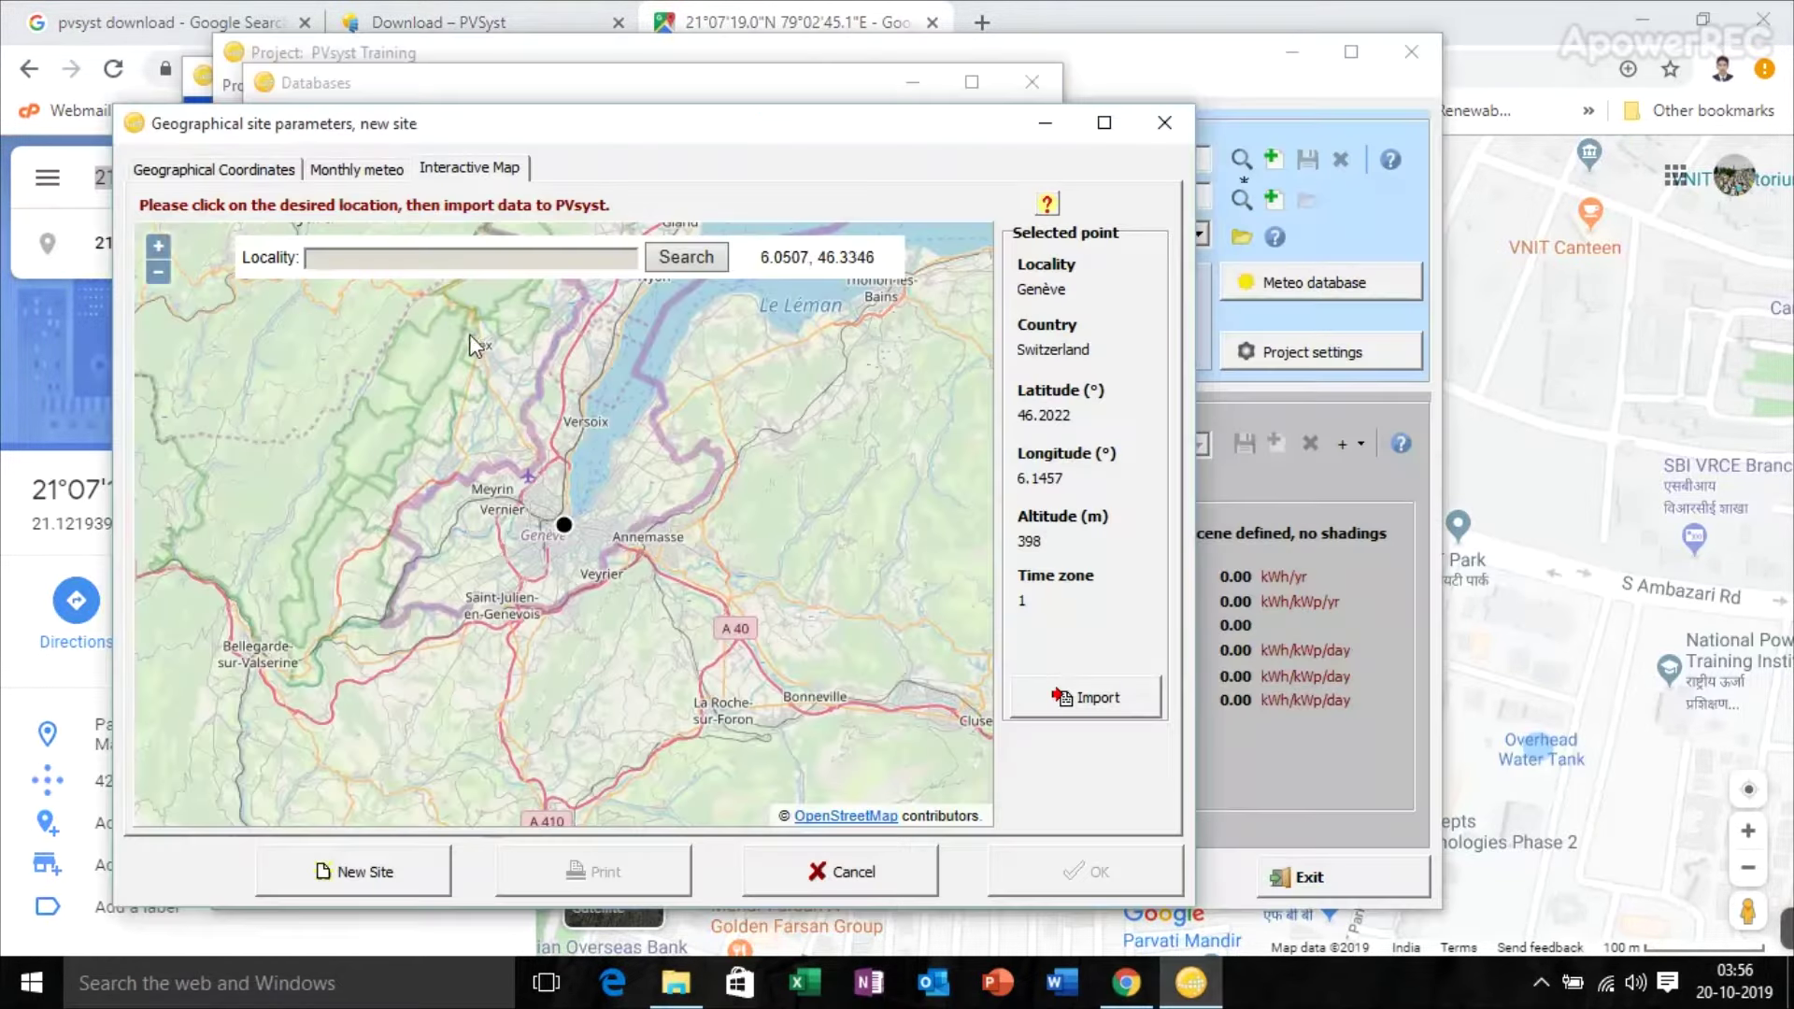
- Switch back to PVsyst, locate 21.121939, 79.045848 on the new site's interactive map, and import the selected point
left_click(1191, 983)
left_click(440, 268)
key("ctrl+v")
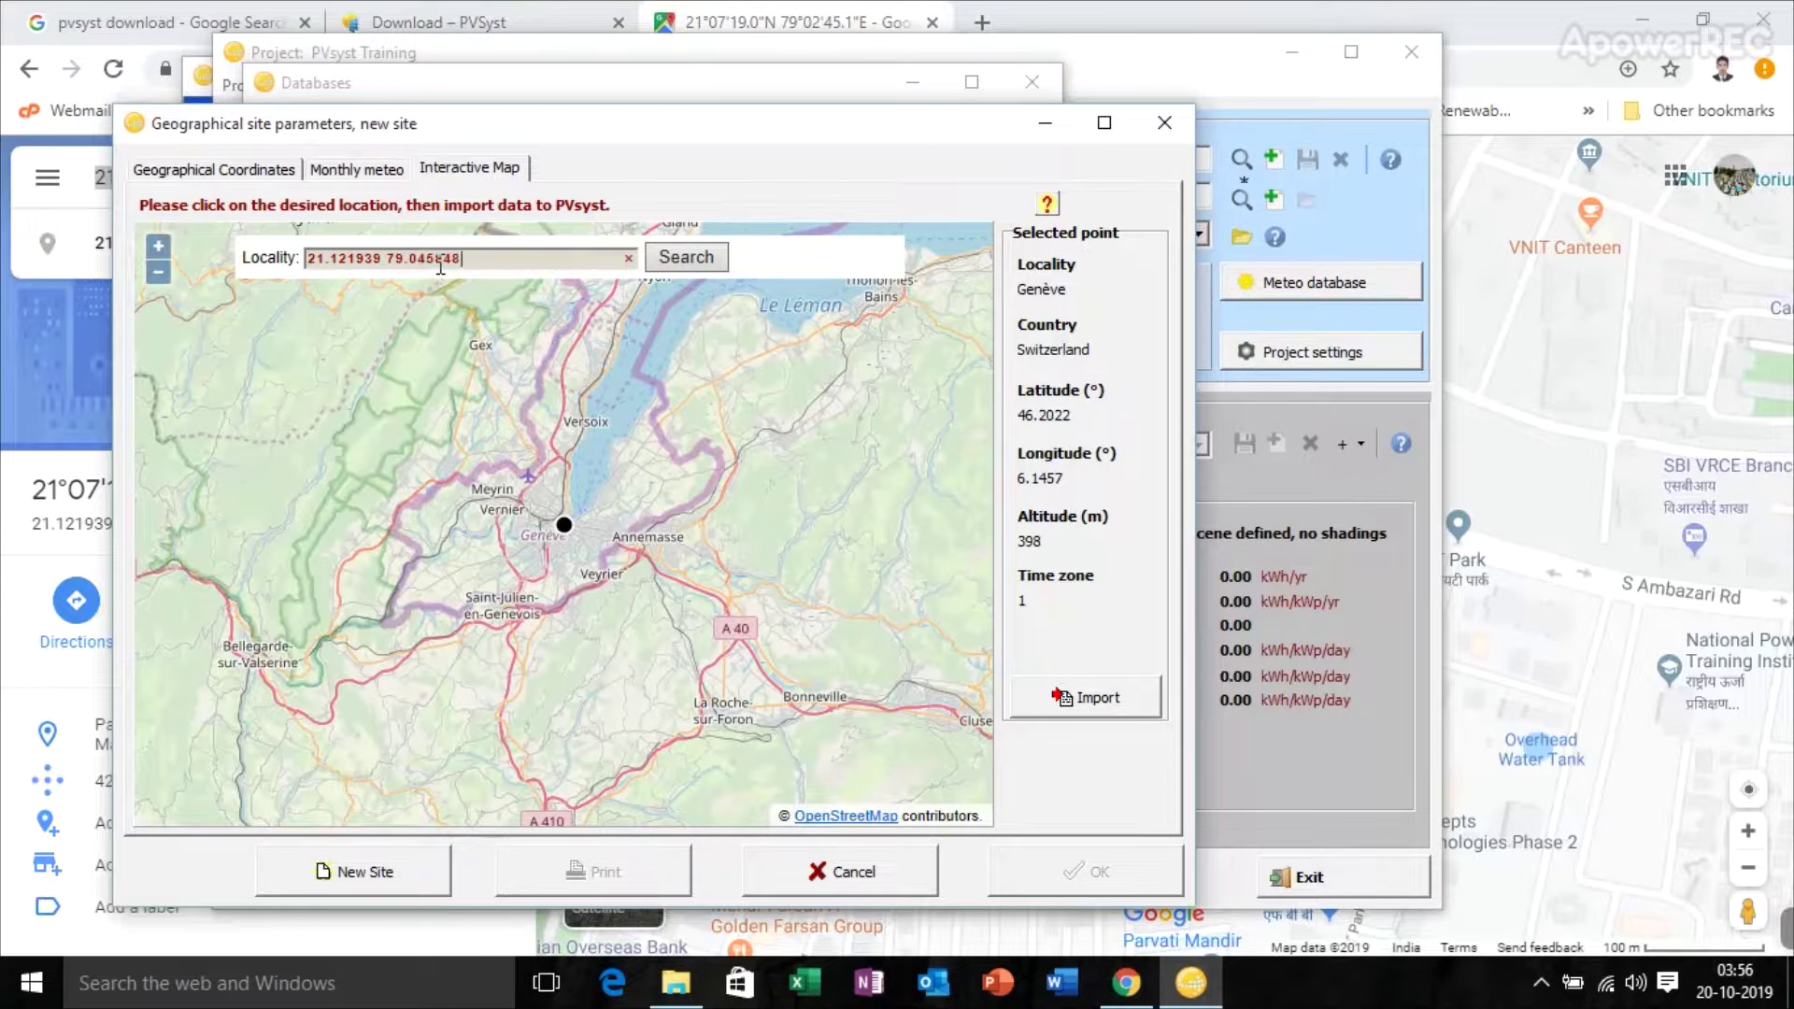
left_click(681, 260)
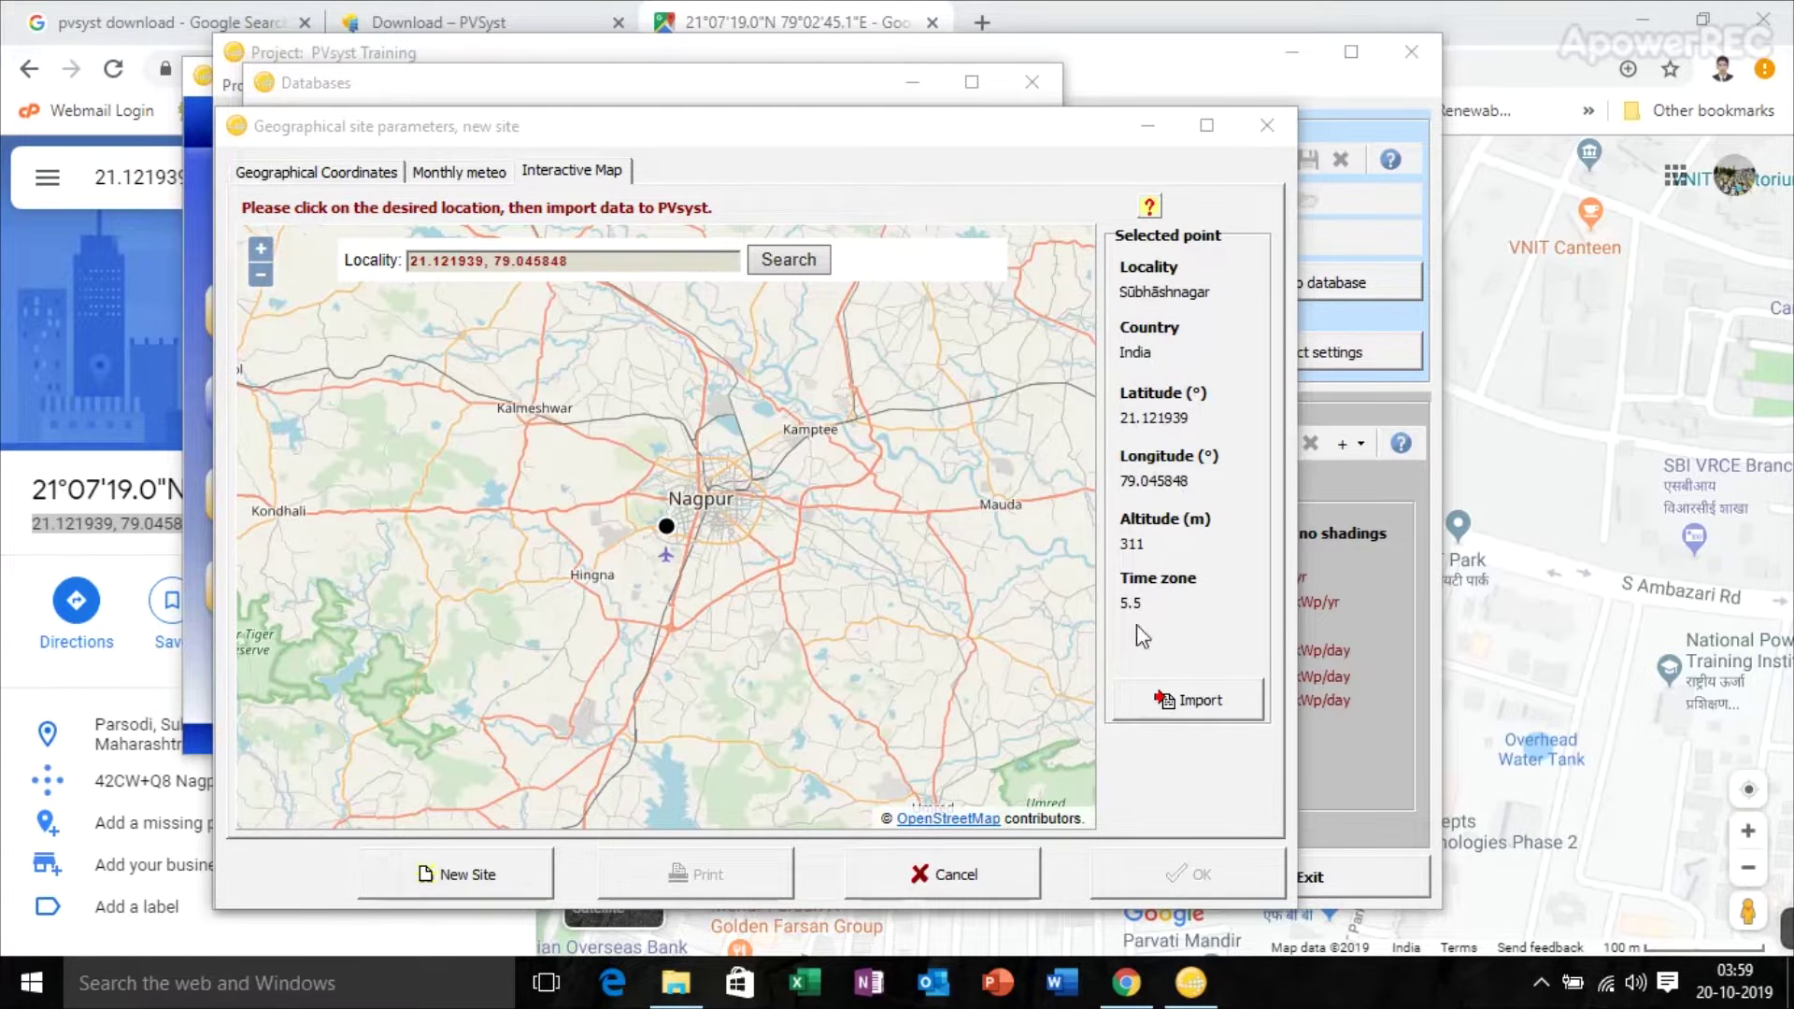
left_click(1198, 703)
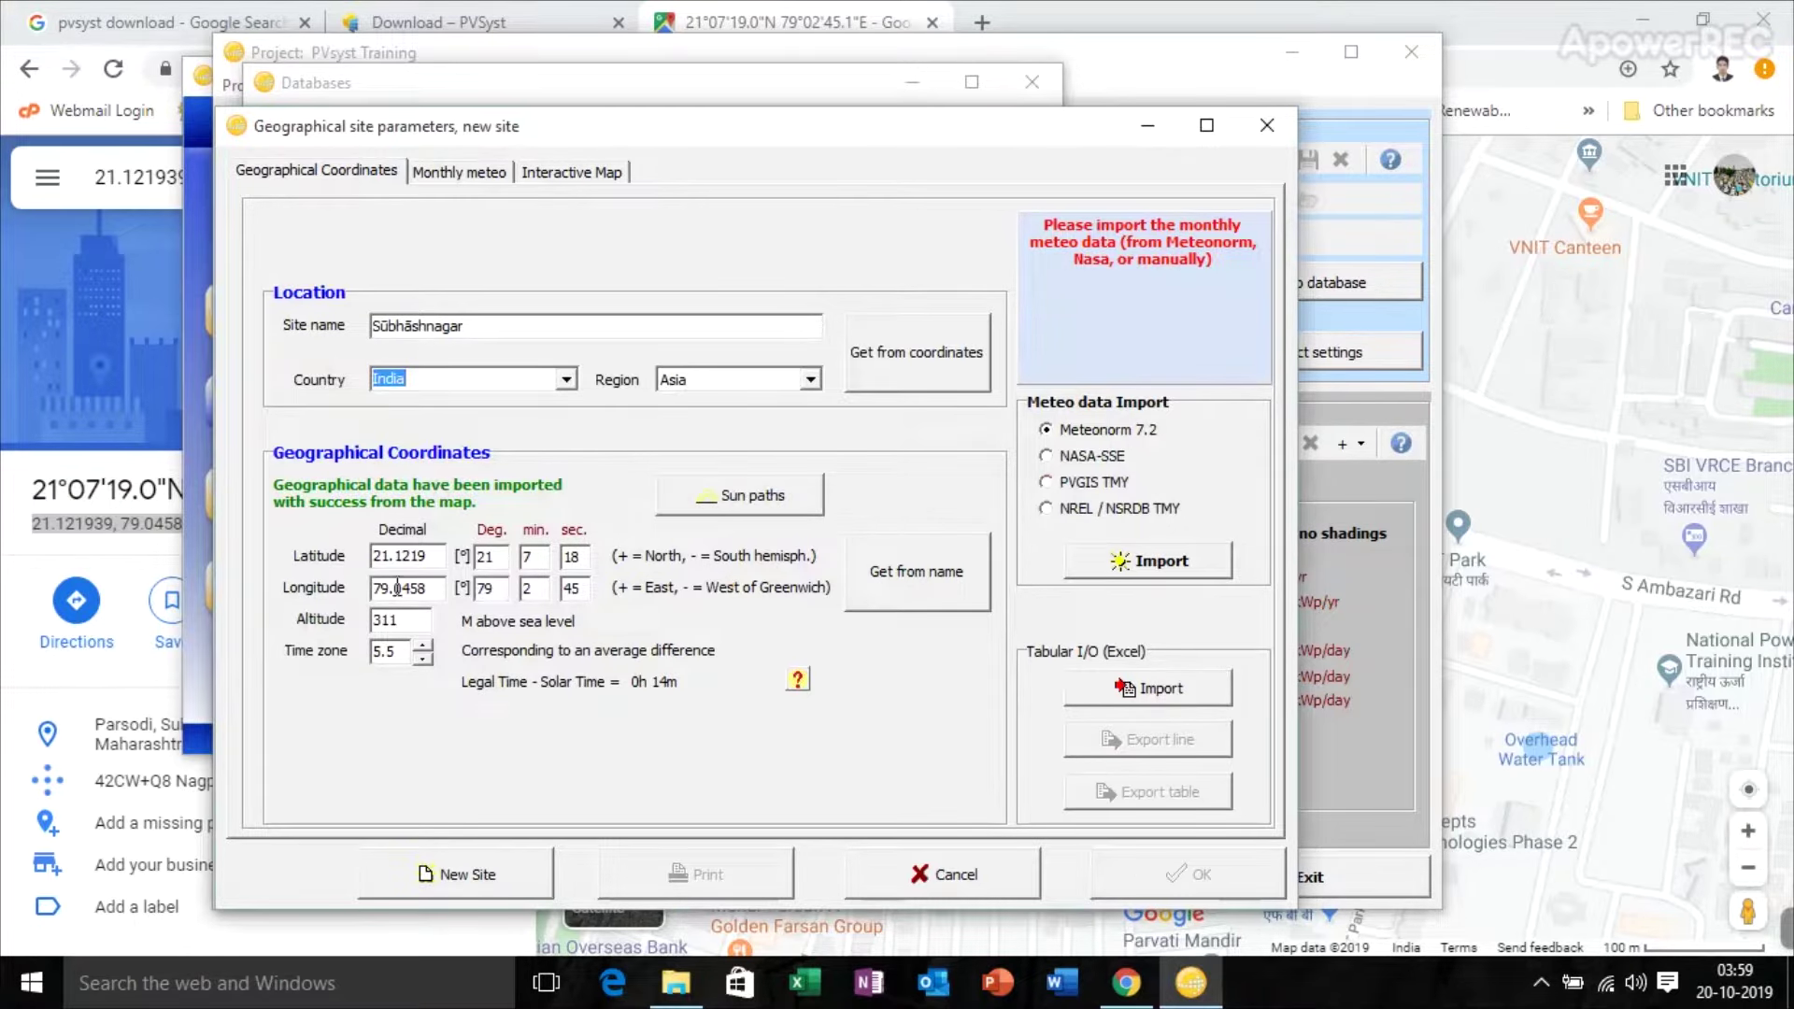
- Examine the new site's sun paths diagram and its print options, and close both without printing
left_click(743, 499)
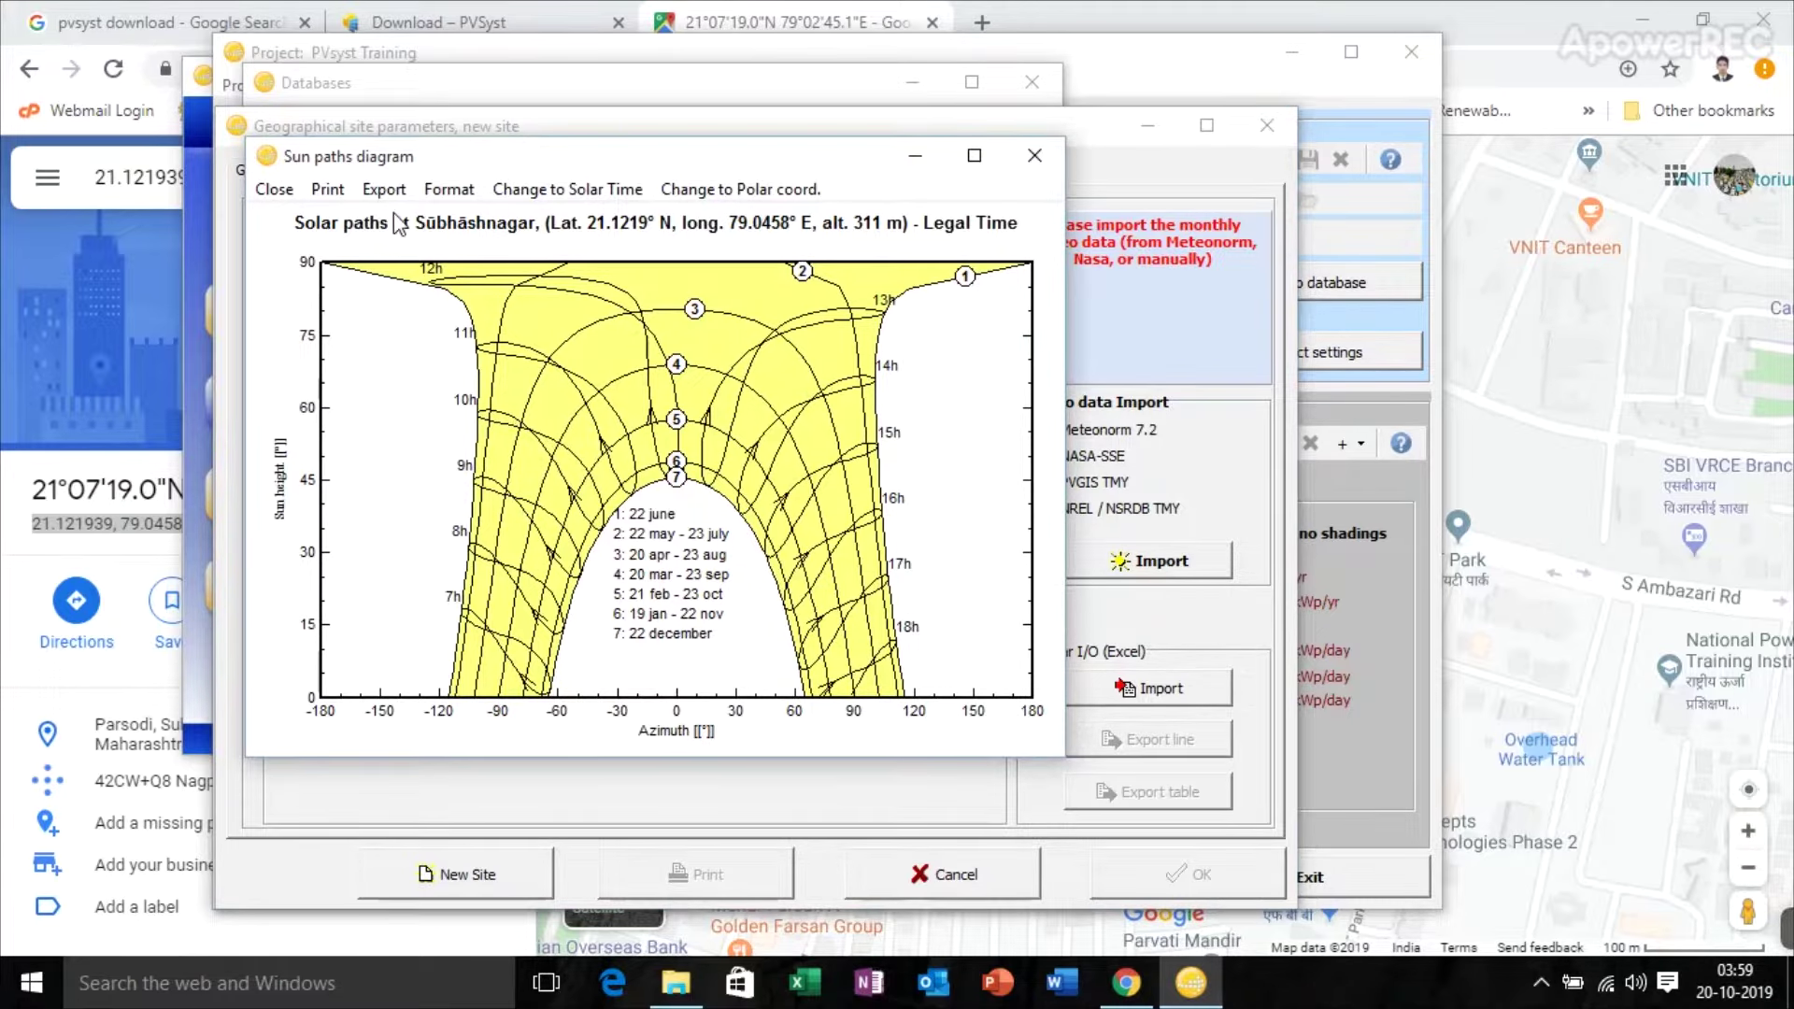
left_click(329, 190)
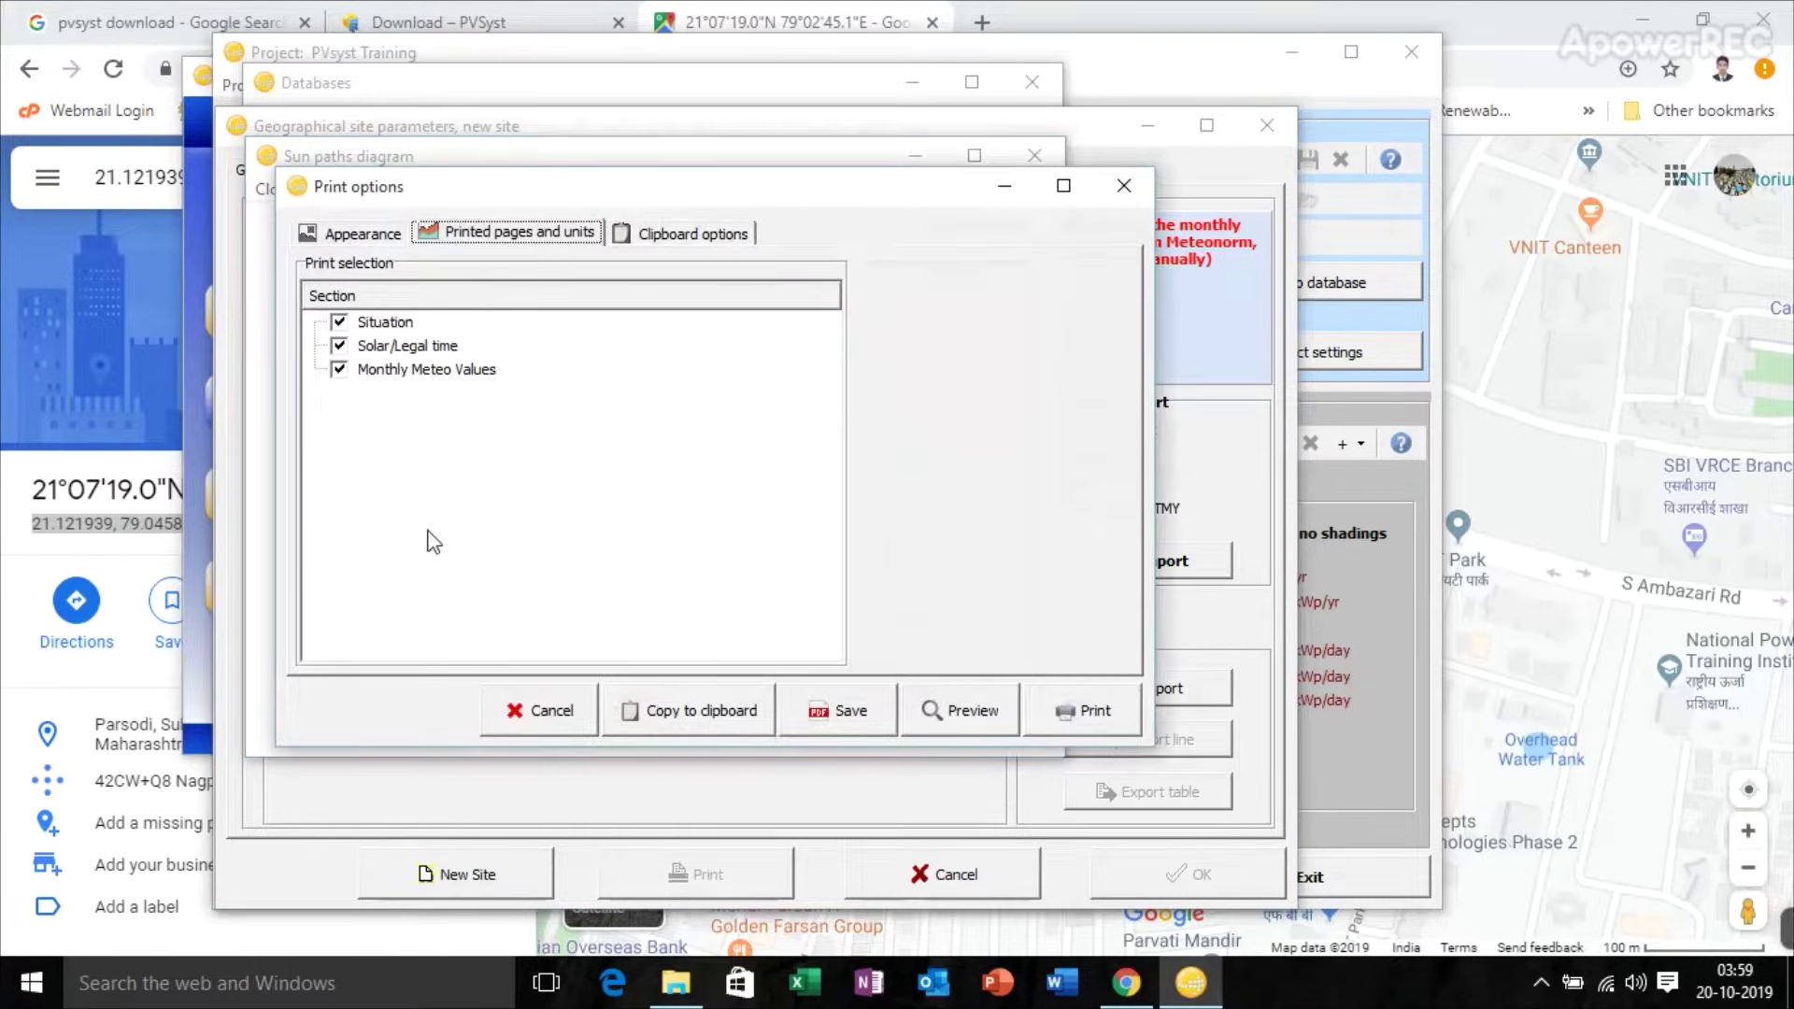
left_click(665, 233)
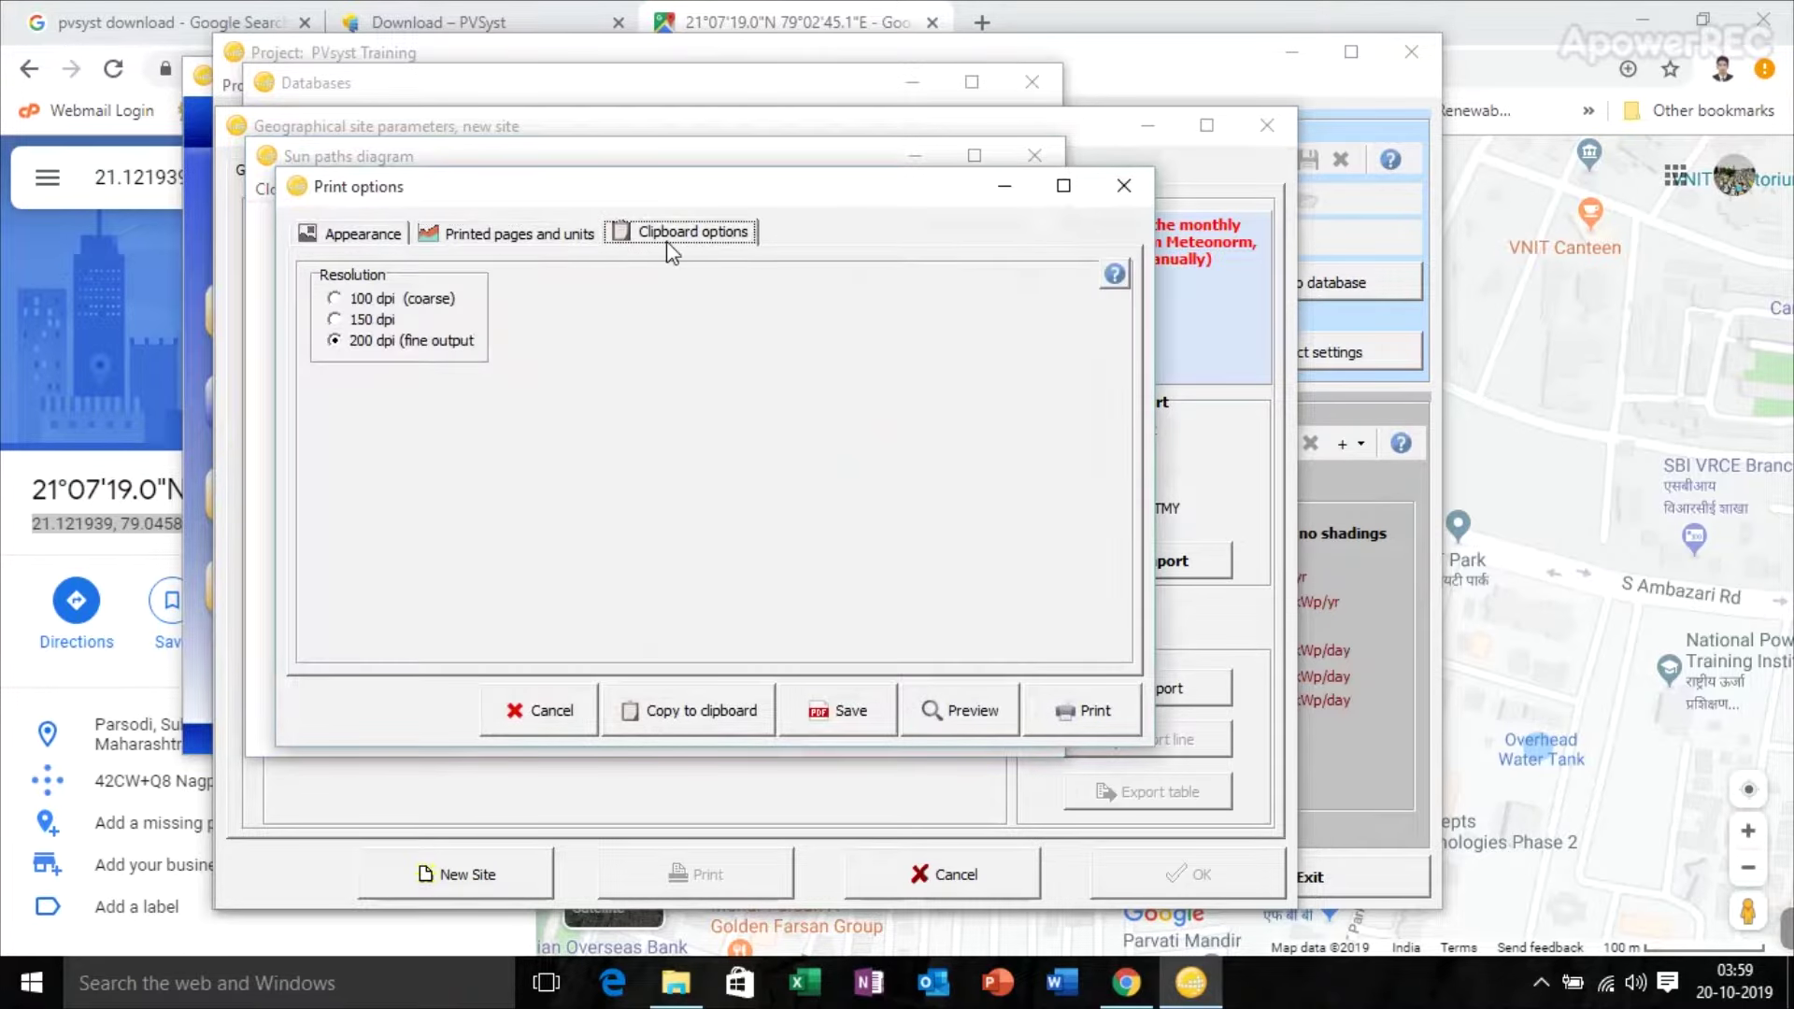
left_click(544, 234)
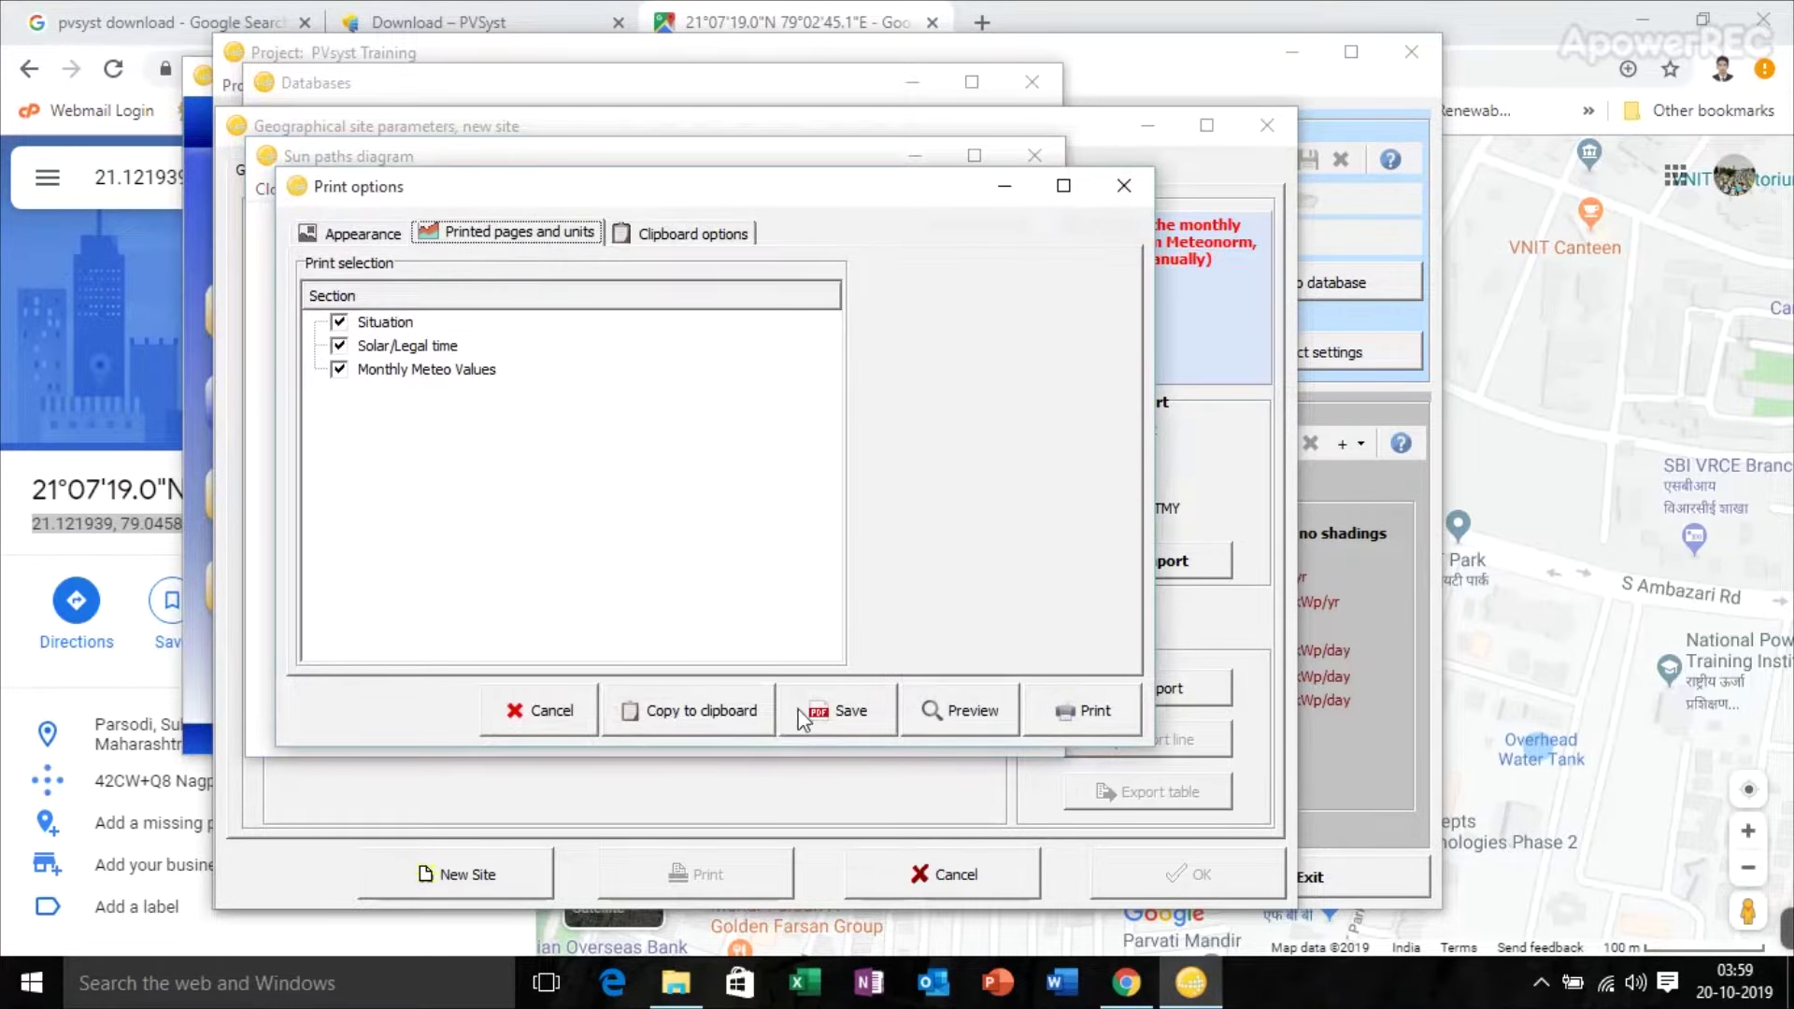
key("Escape")
key("Escape")
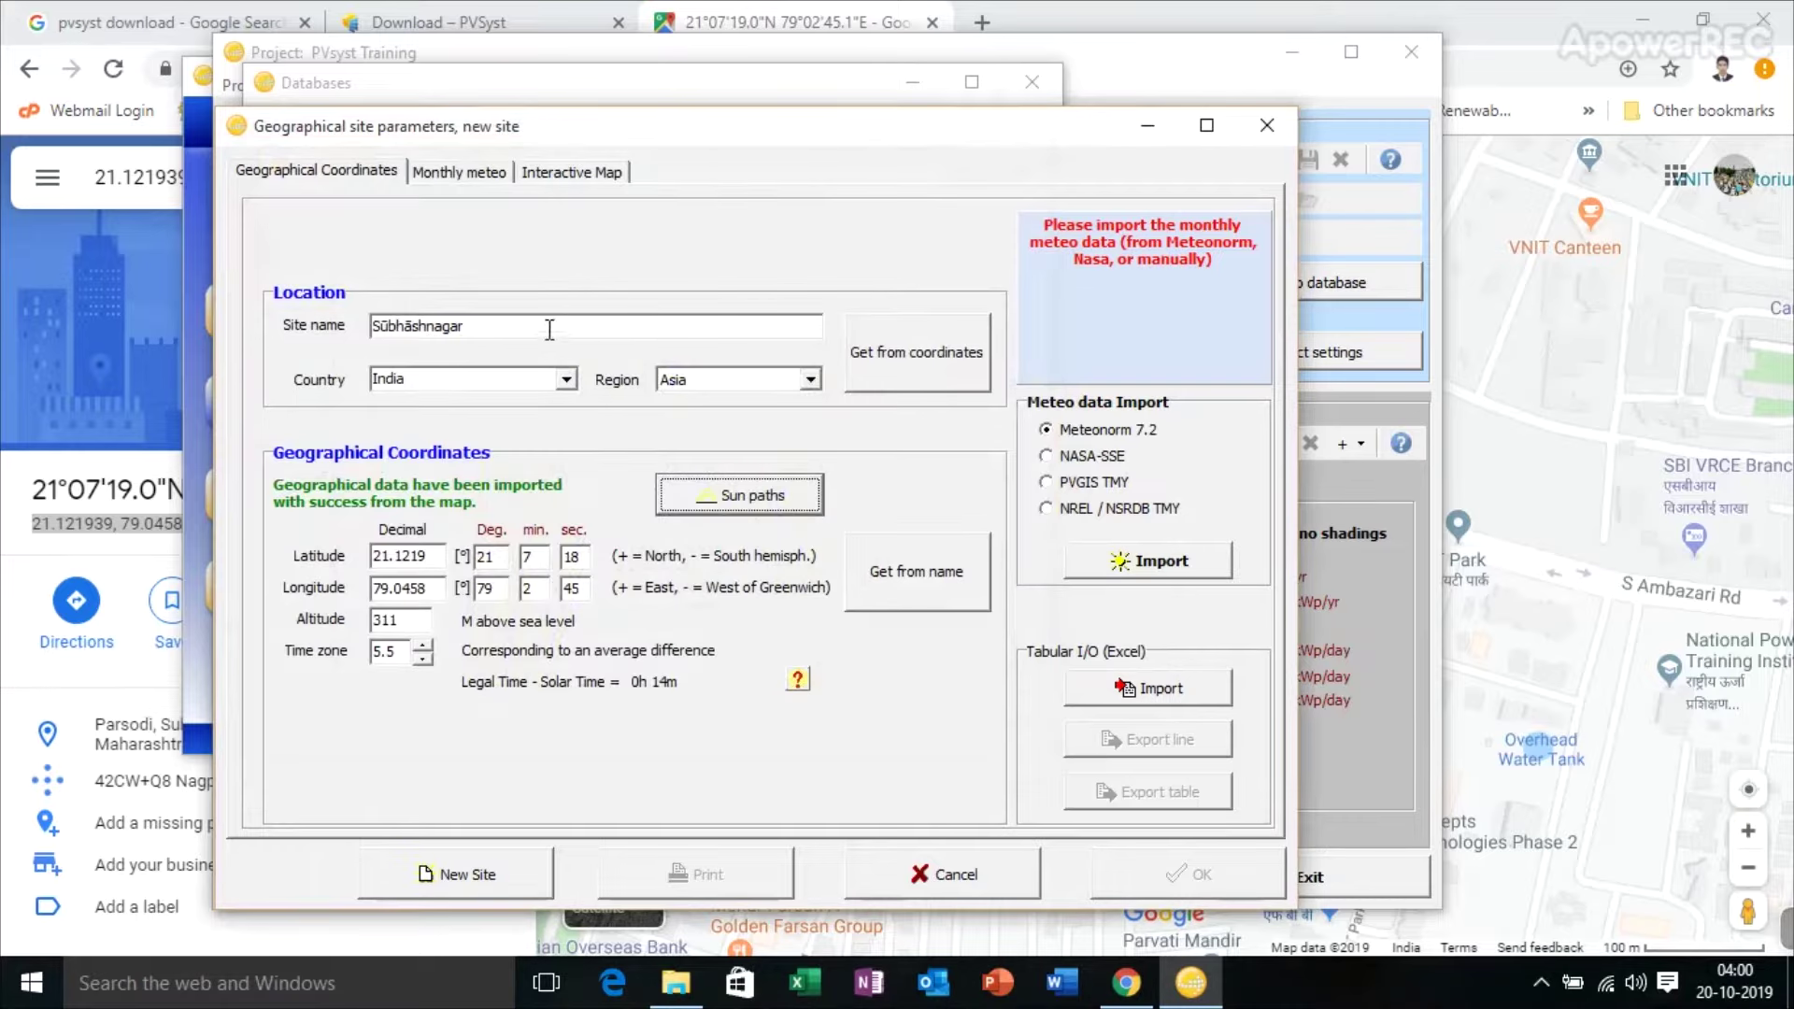
- Choose Meteonorm 7.2 as the source for the new site's meteo data import
left_click_drag(549, 329, 281, 341)
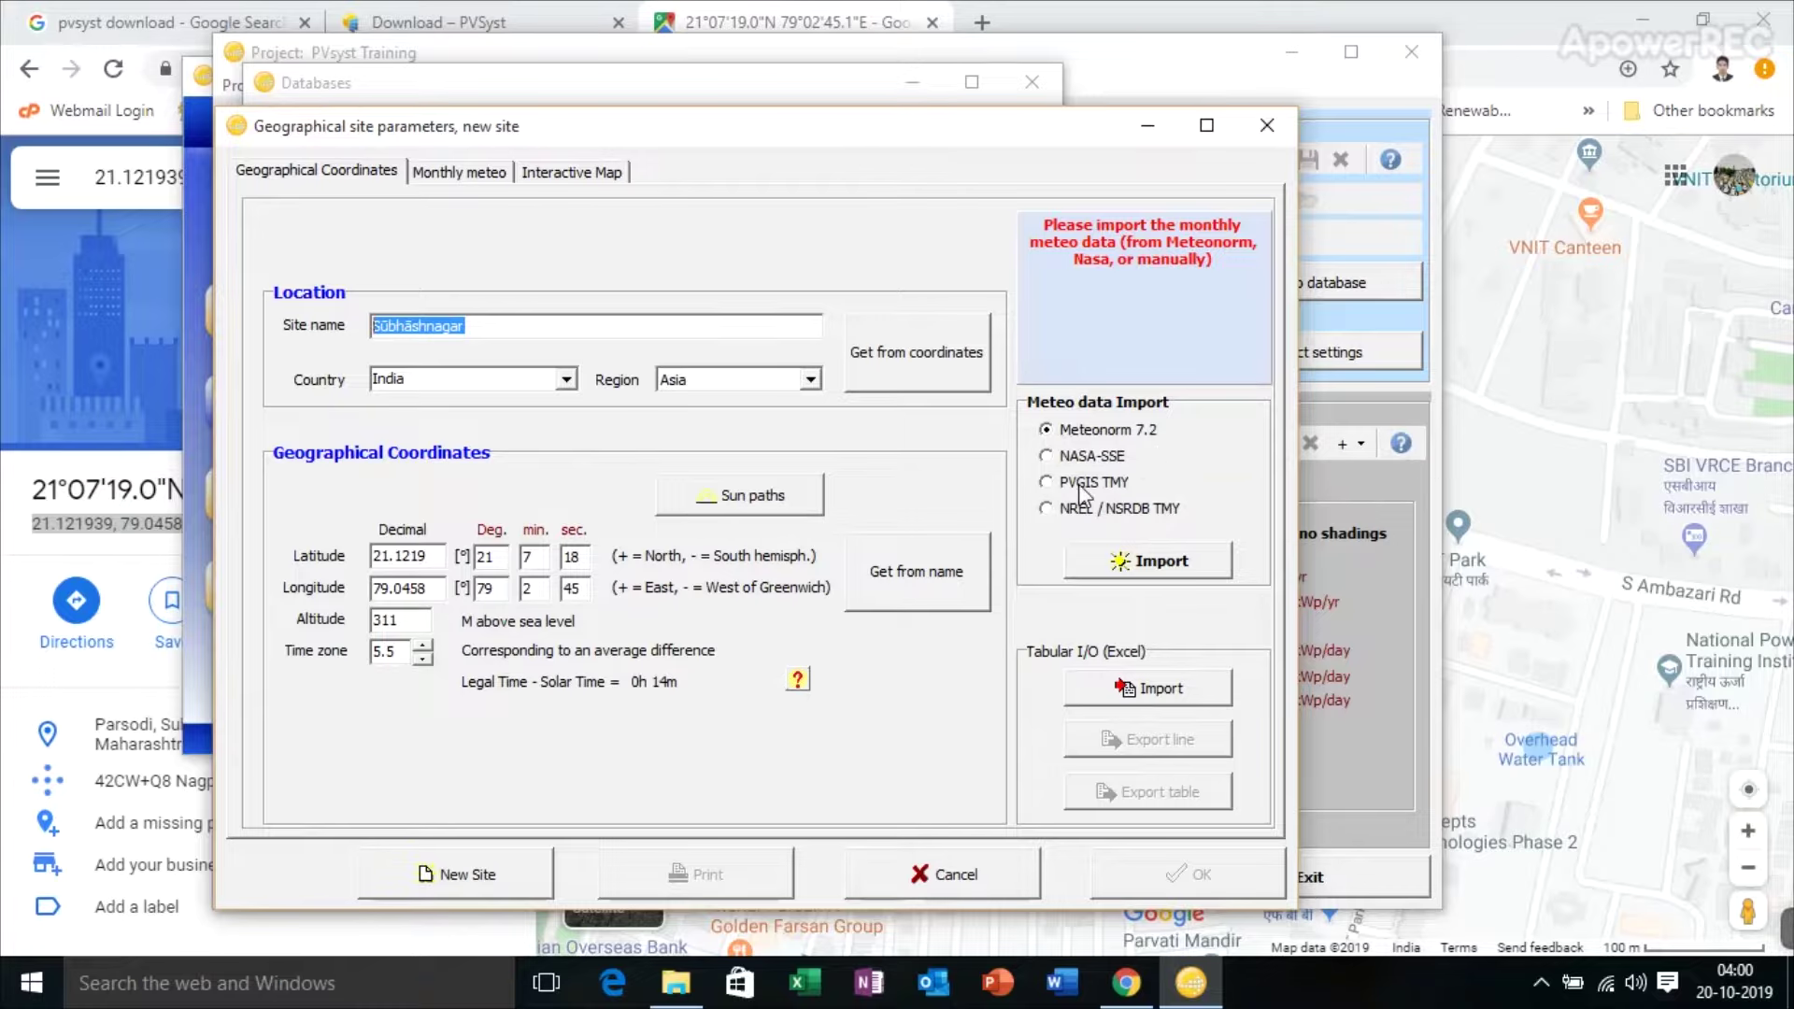
left_click(1071, 436)
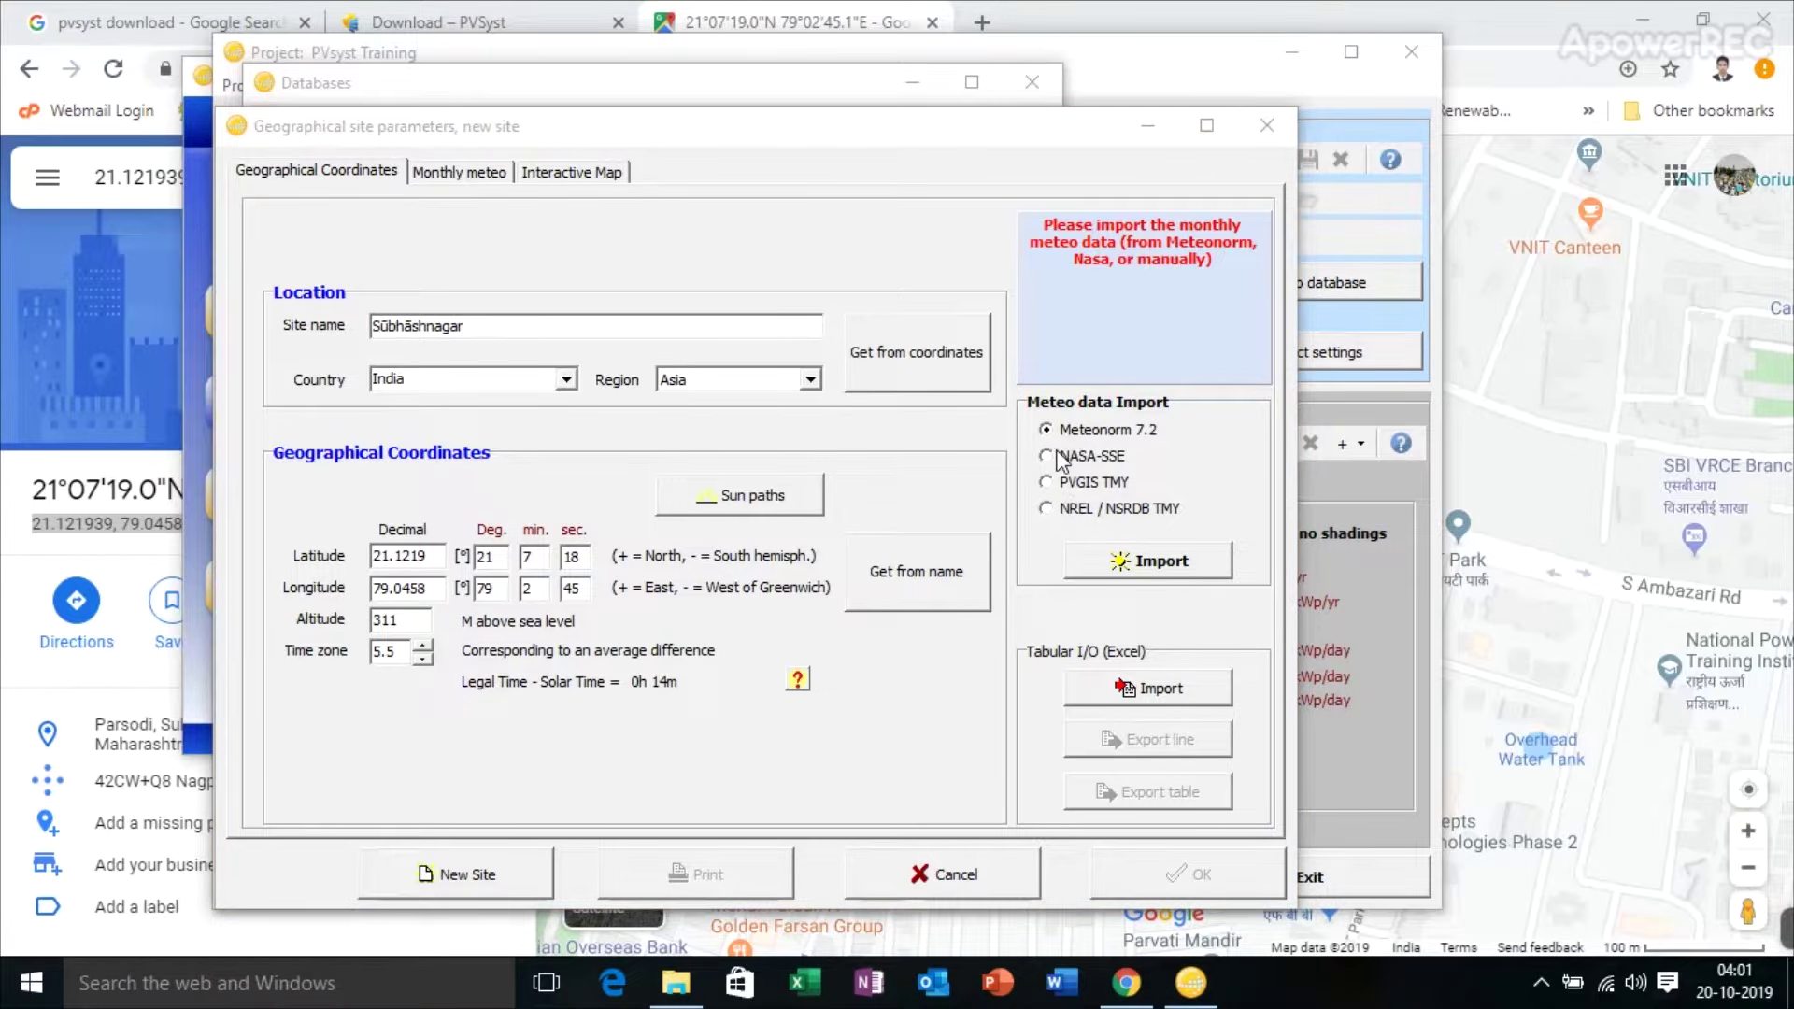